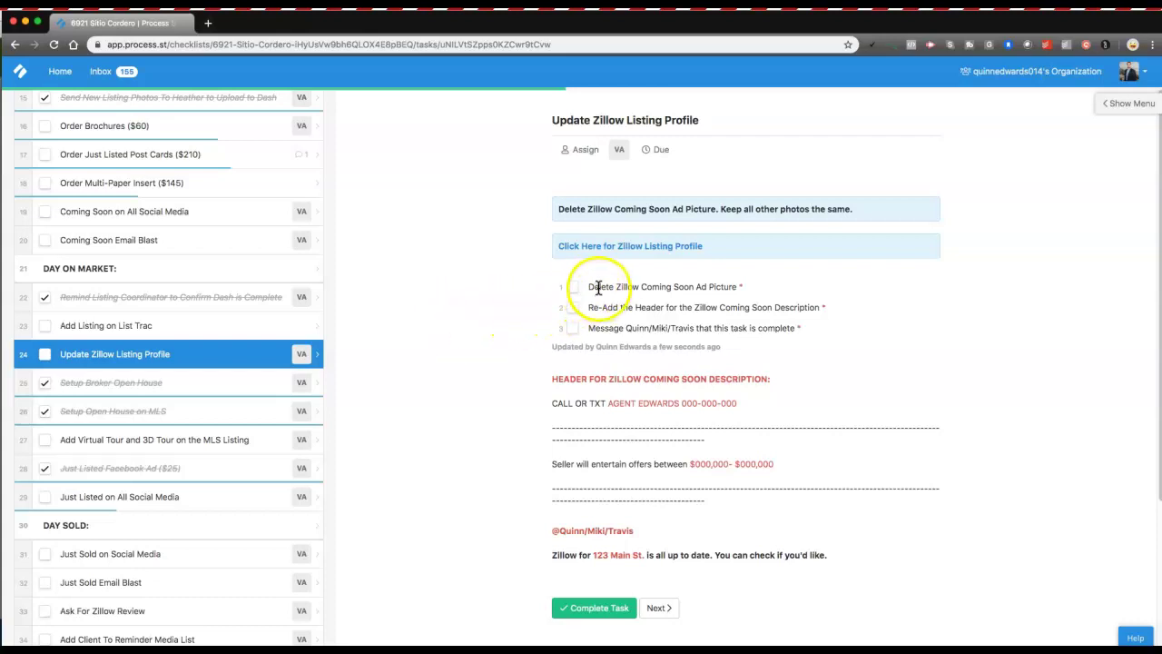
Read the checklist's Delete Coming Soon ad picture and re-add header steps.
{"action": "mouse_move", "coordinate": [593, 287]}
{"action": "left_mouse_down"}
{"action": "mouse_move", "coordinate": [703, 287]}
{"action": "mouse_move", "coordinate": [609, 284]}
{"action": "left_mouse_up"}
{"action": "left_click", "coordinate": [703, 288]}
{"action": "left_click", "coordinate": [623, 290]}
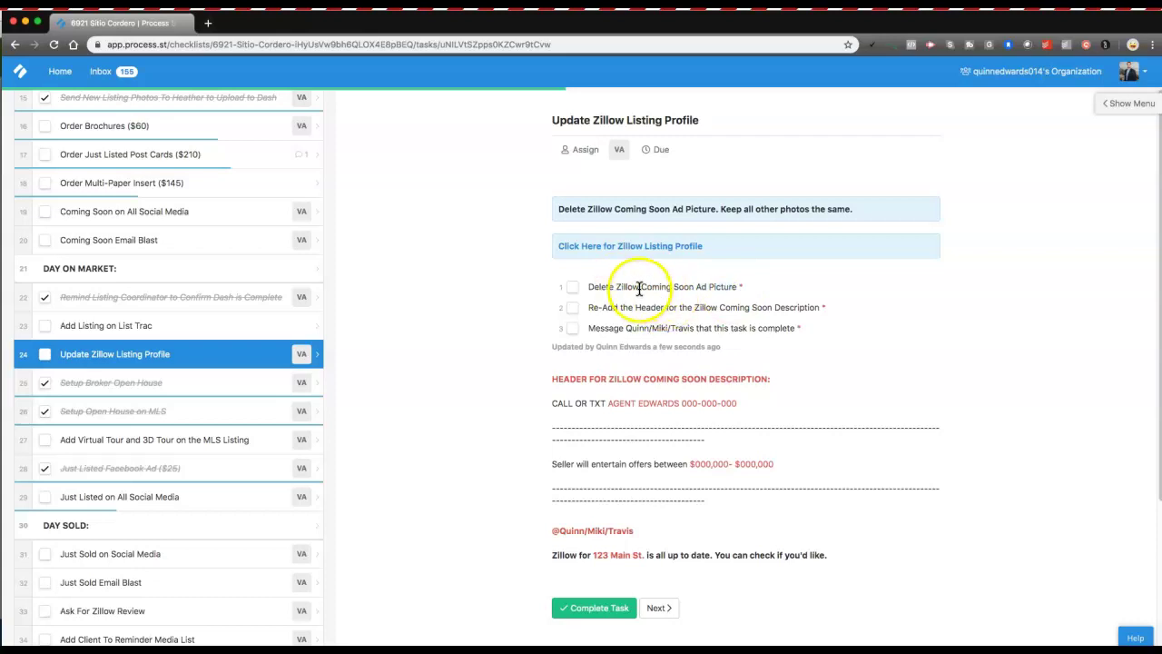
{"action": "left_click_drag", "start_coordinate": [623, 309], "coordinate": [746, 318]}
{"action": "left_click", "coordinate": [747, 317]}
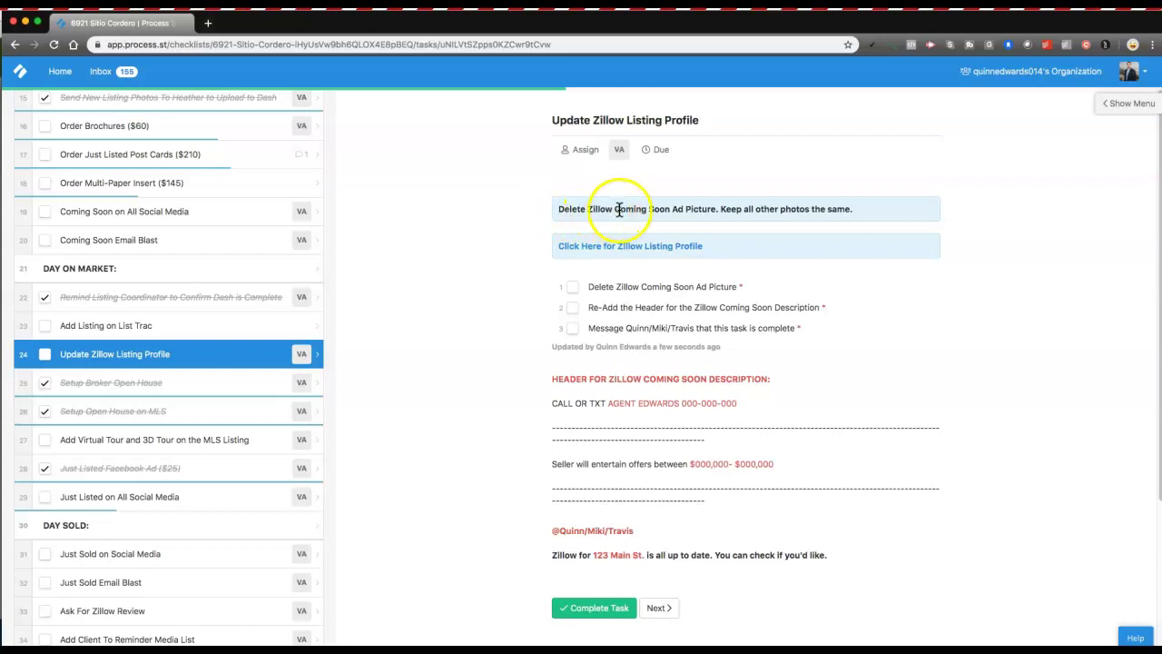
Open the Zillow Listing Profile link from the checklist in a new tab.
{"action": "left_click", "coordinate": [591, 253]}
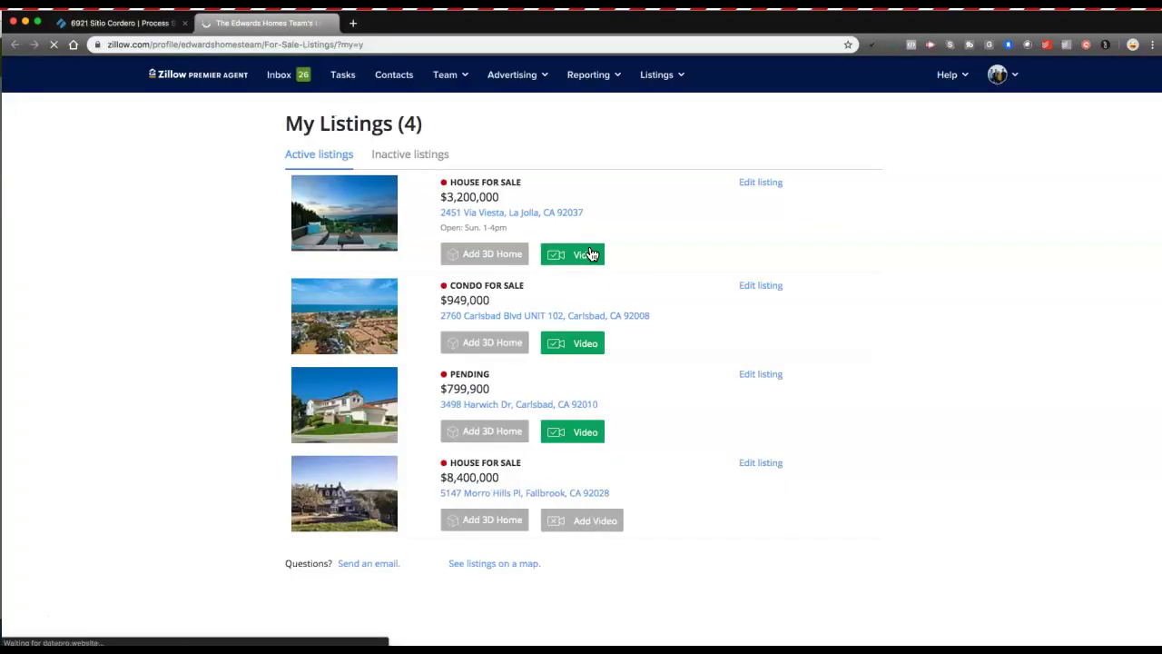
{"action": "left_click", "coordinate": [118, 23]}
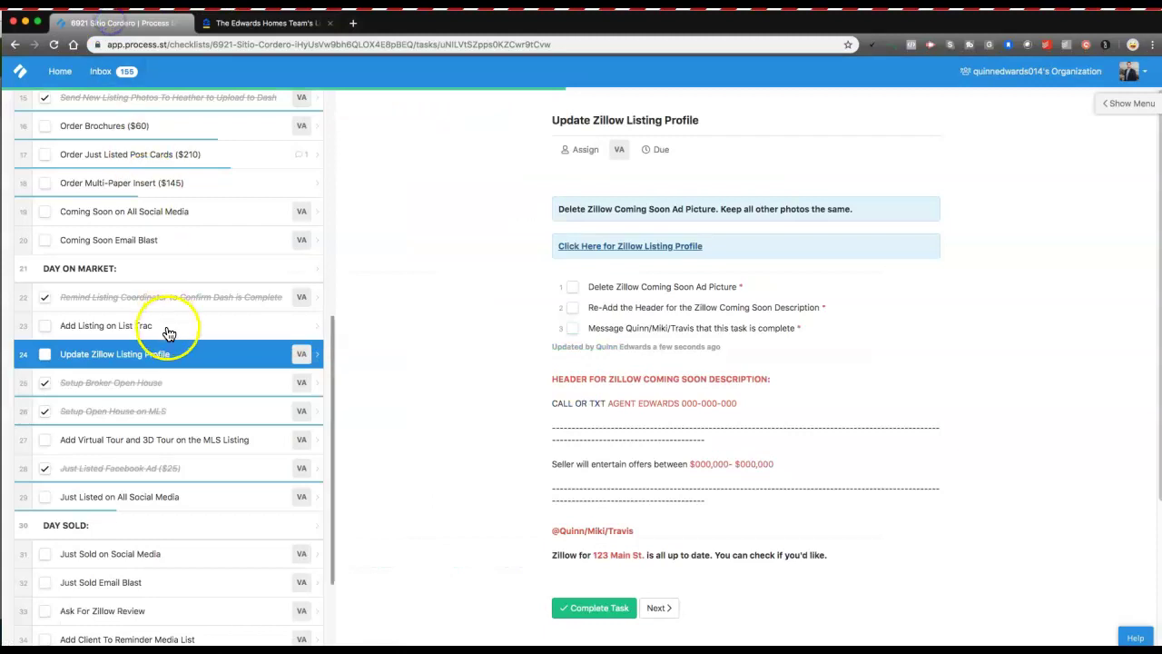
{"action": "scroll", "coordinate": [173, 318], "scroll_direction": "up", "scroll_amount": 10}
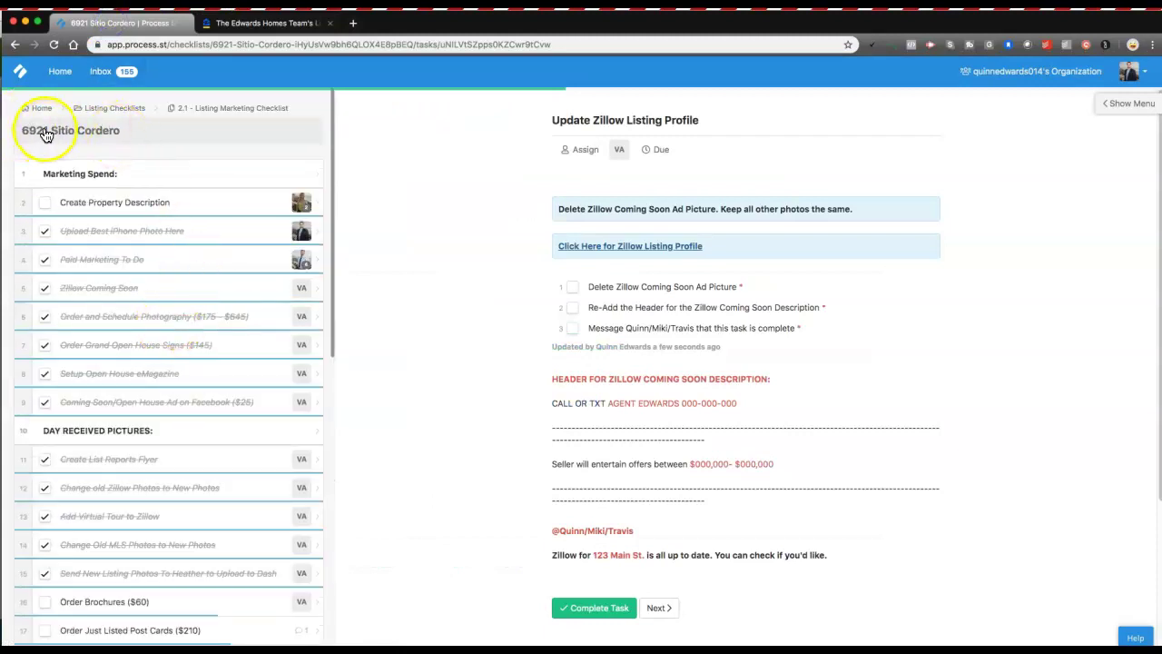
{"action": "left_click", "coordinate": [259, 23]}
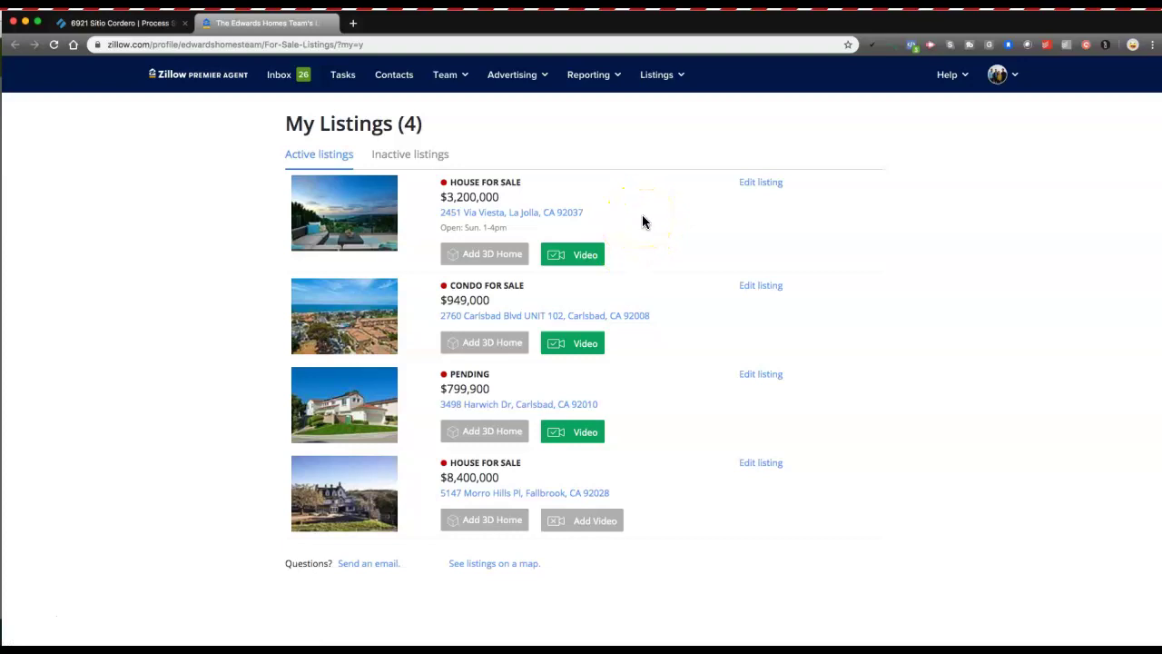
{"action": "left_click", "coordinate": [1002, 77]}
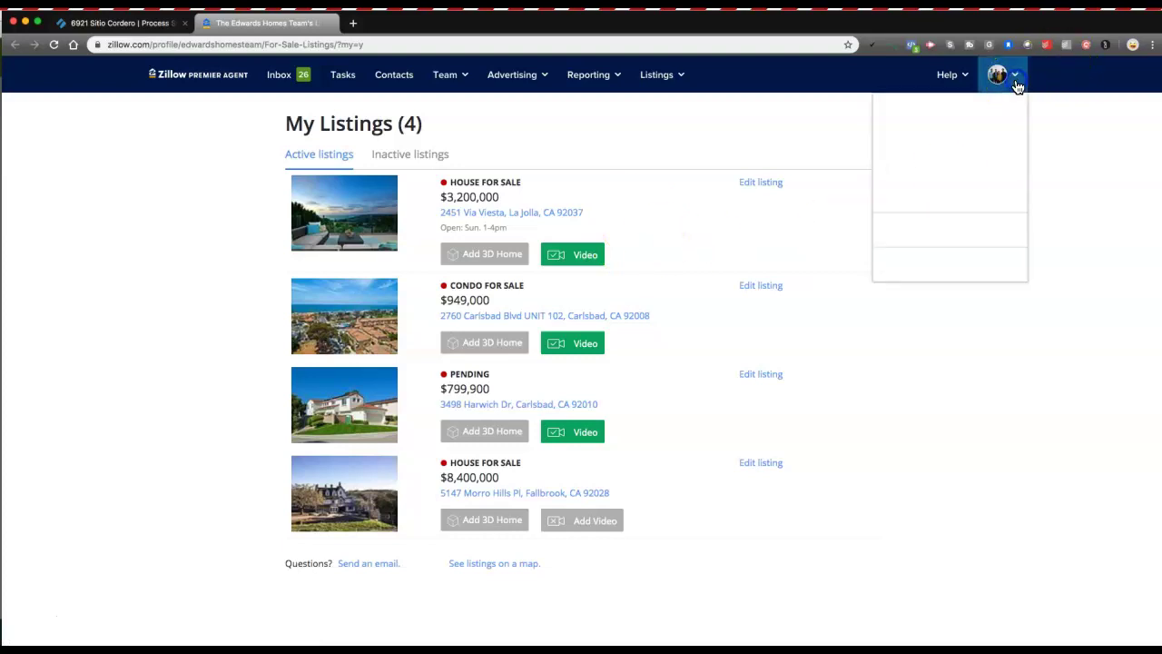
{"action": "left_click", "coordinate": [888, 116]}
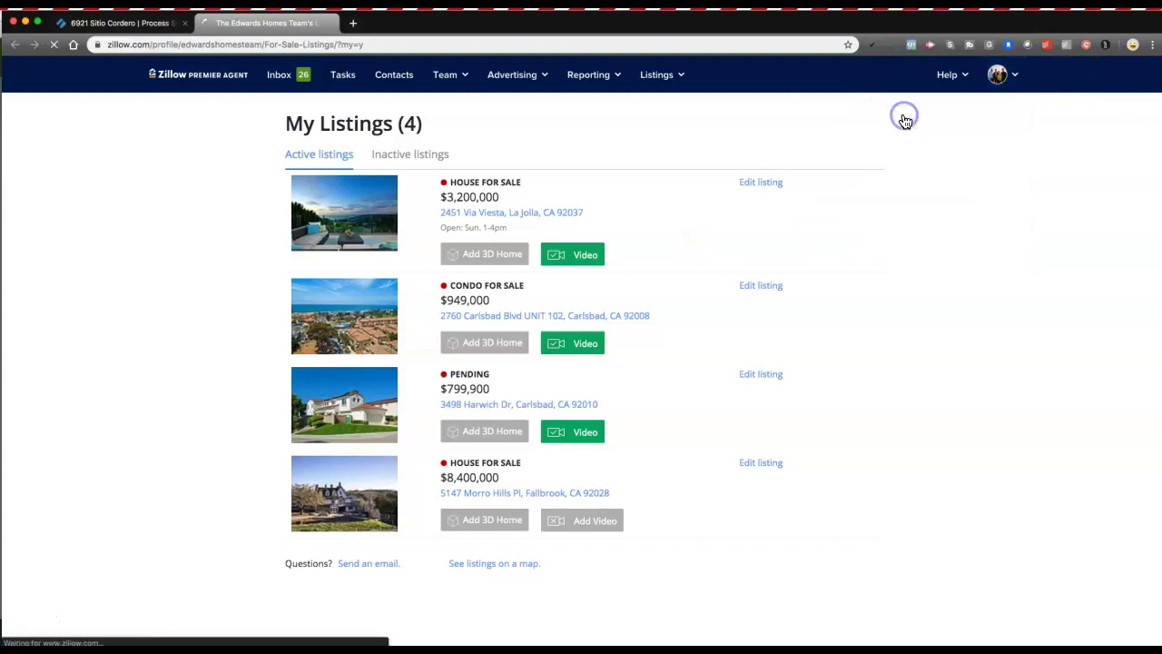
{"action": "scroll", "coordinate": [591, 267], "scroll_direction": "down", "scroll_amount": 8}
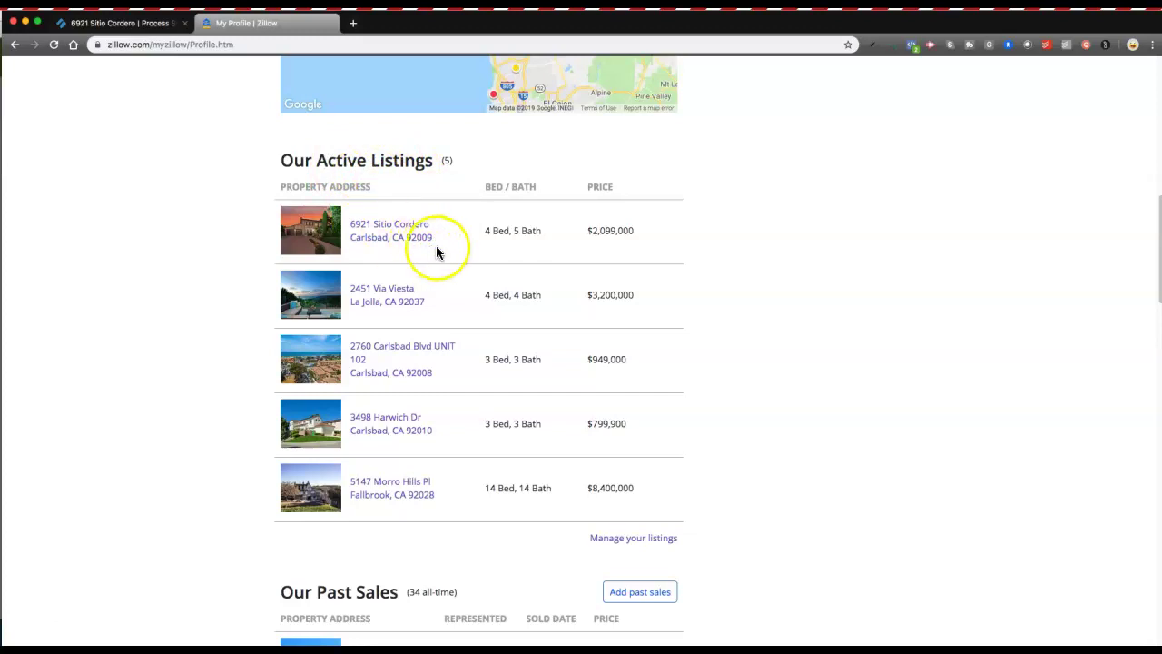
{"action": "scroll", "coordinate": [409, 209], "scroll_direction": "up", "scroll_amount": 1}
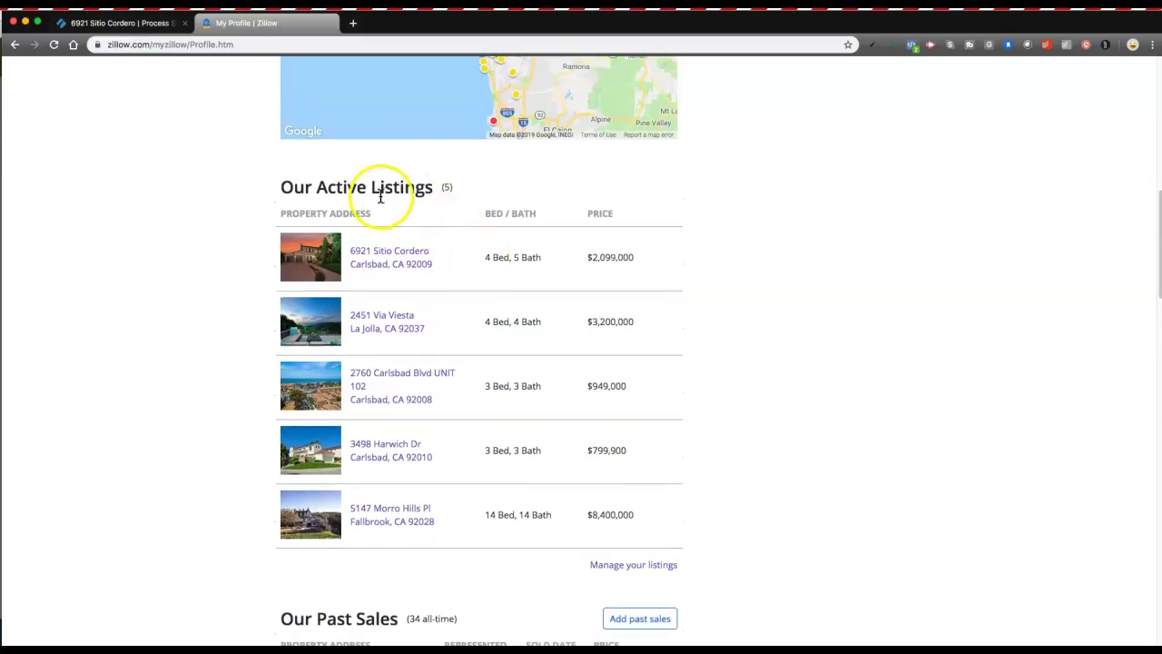
{"action": "left_click", "coordinate": [377, 256]}
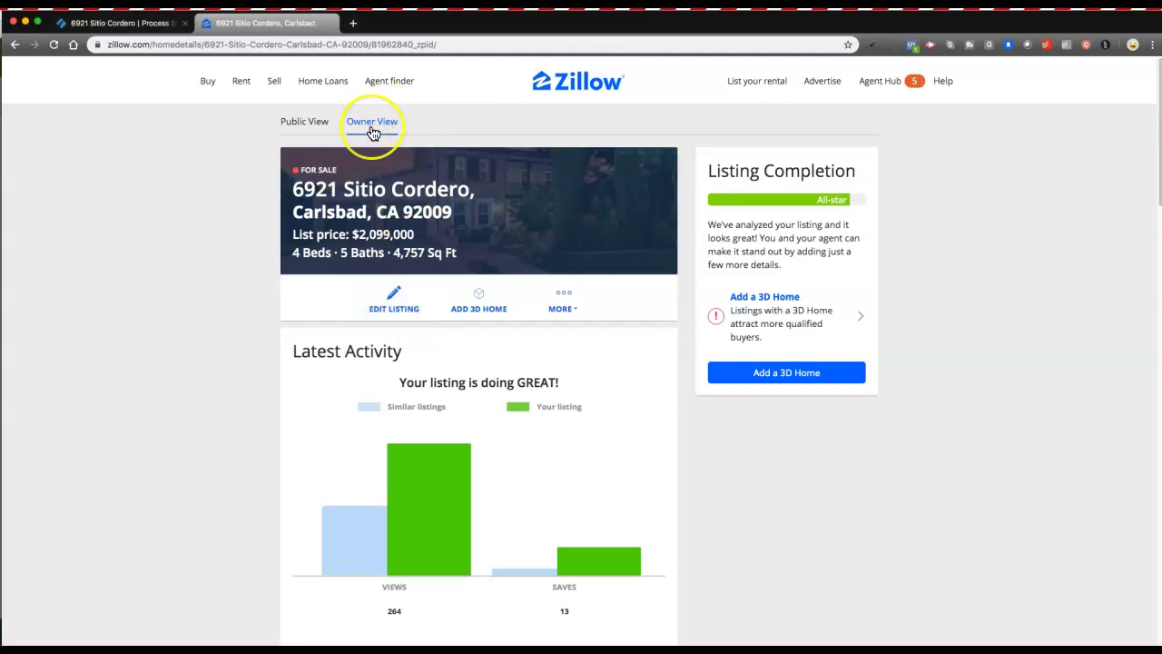
{"action": "scroll", "coordinate": [390, 287], "scroll_direction": "down", "scroll_amount": 2}
{"action": "scroll", "coordinate": [390, 287], "scroll_direction": "up", "scroll_amount": 1}
{"action": "left_click", "coordinate": [383, 253]}
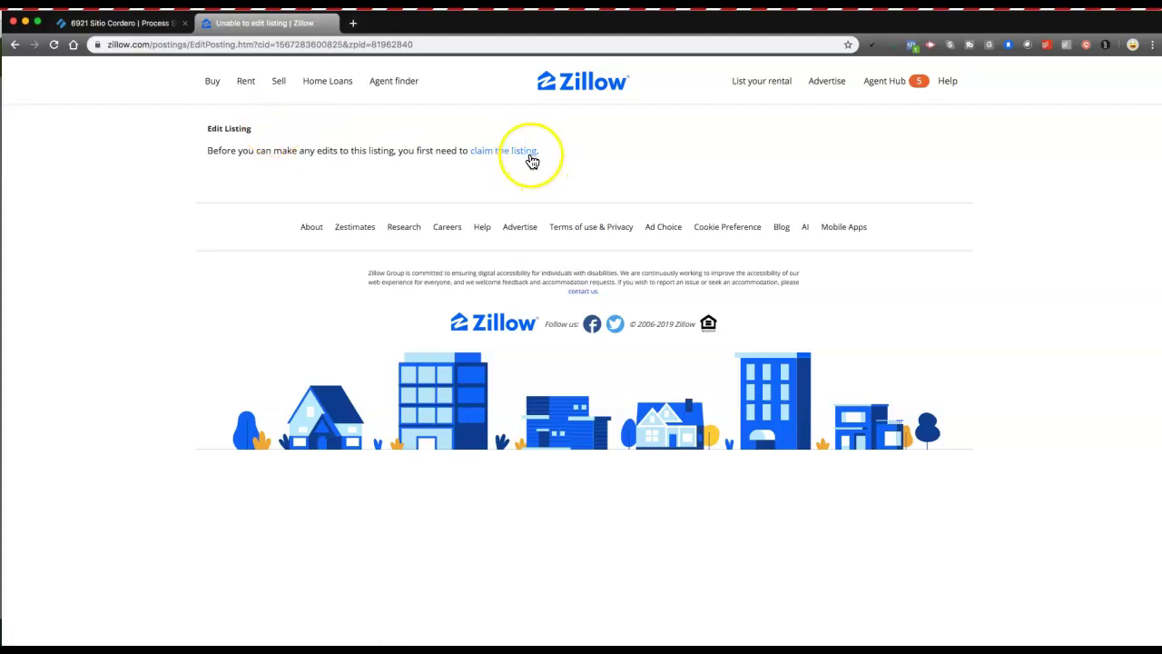
{"action": "left_click", "coordinate": [526, 154]}
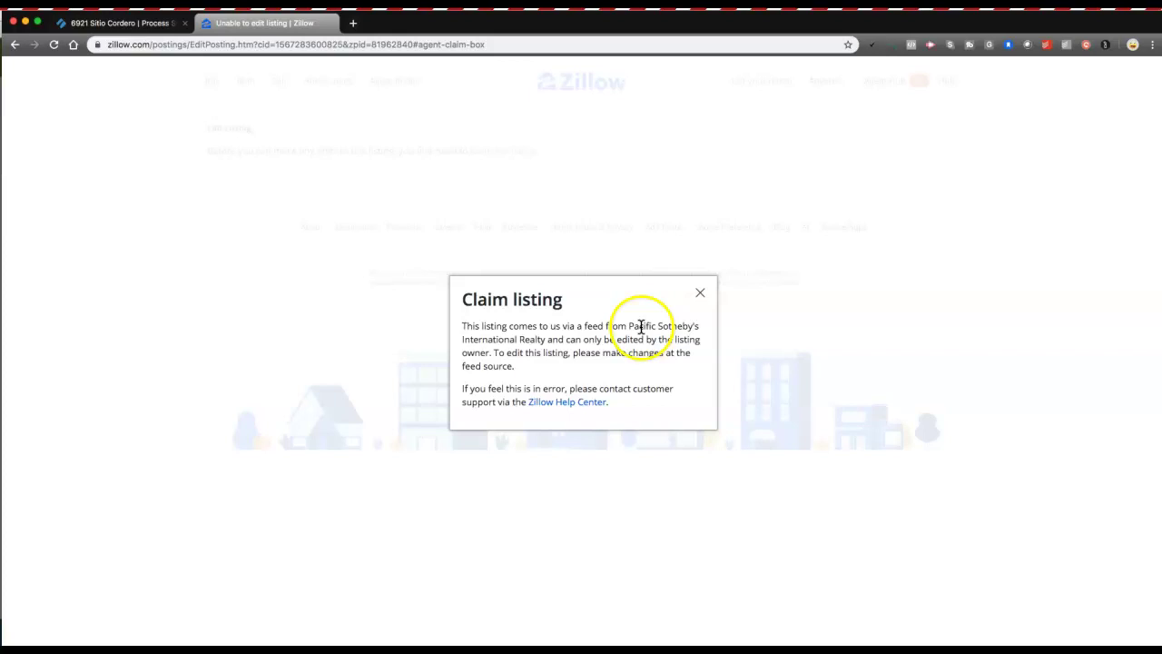
{"action": "left_click", "coordinate": [700, 295]}
{"action": "left_click", "coordinate": [524, 156]}
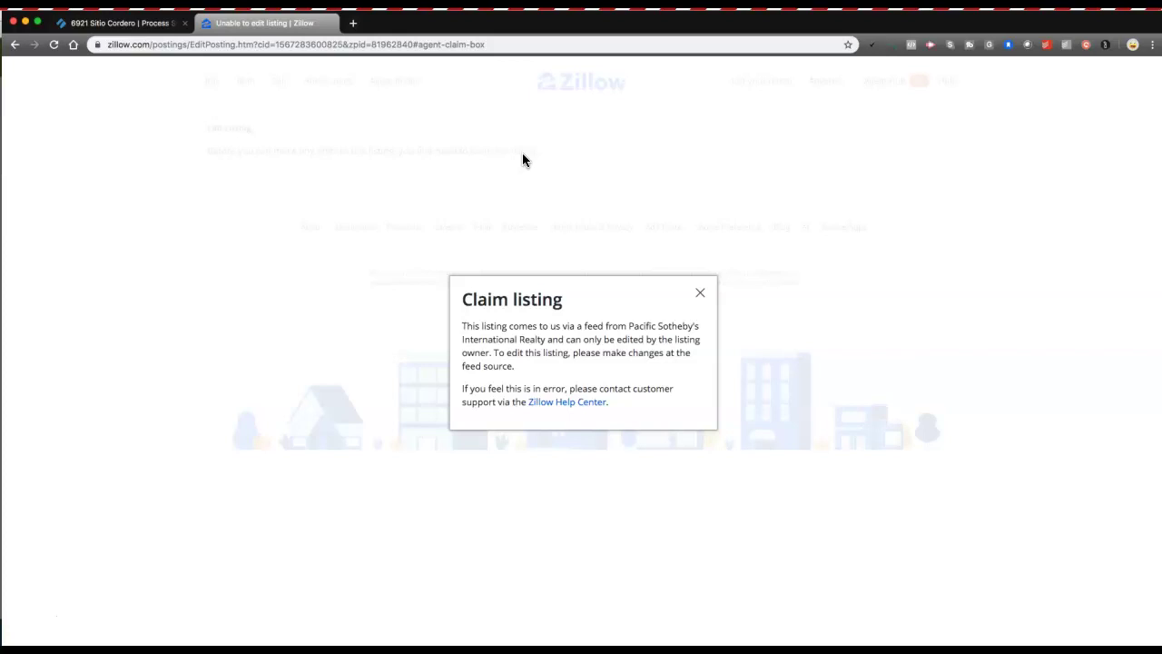
{"action": "left_click", "coordinate": [700, 292]}
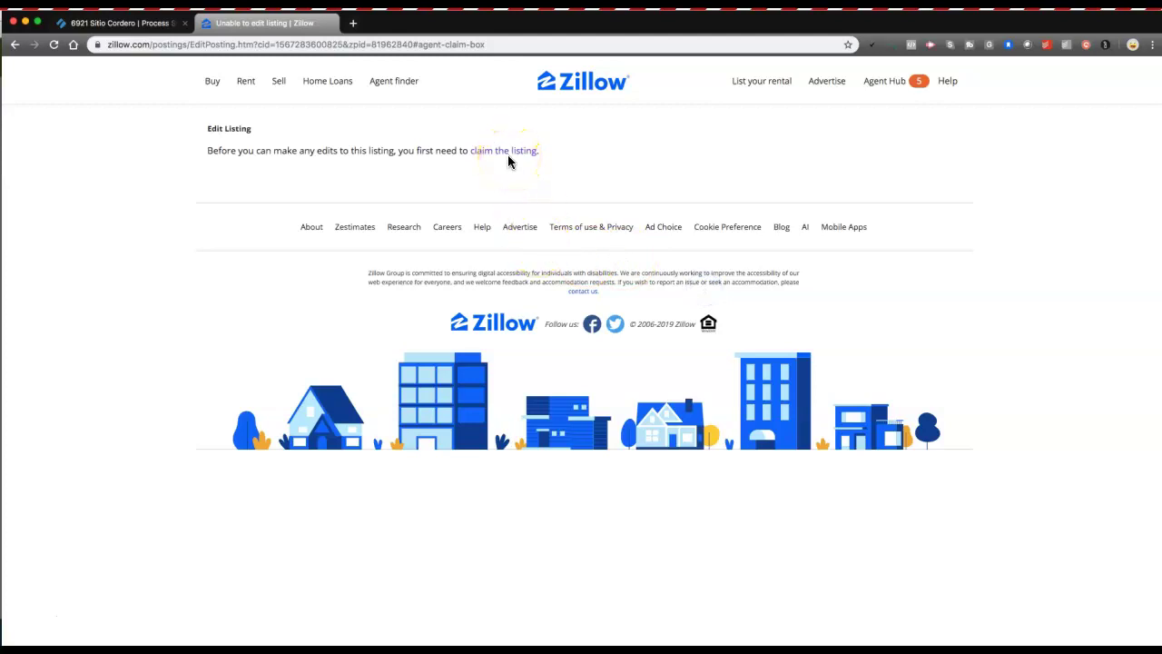
{"action": "left_click", "coordinate": [134, 30]}
{"action": "left_click", "coordinate": [592, 382]}
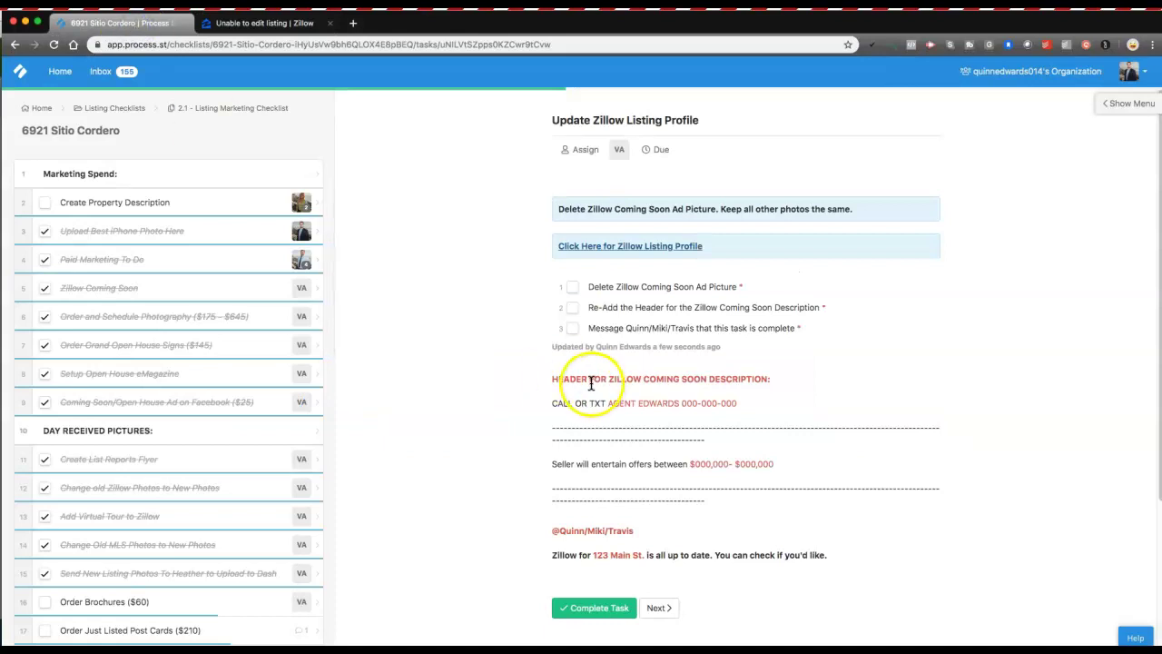
{"action": "left_click", "coordinate": [612, 336]}
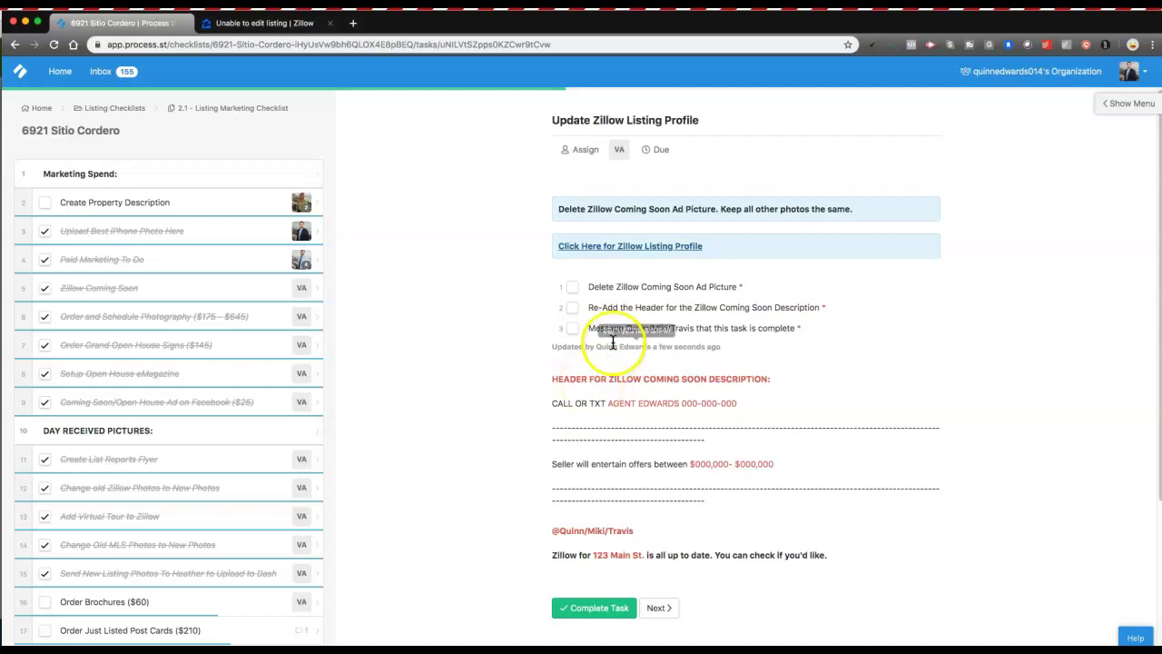
{"action": "left_click", "coordinate": [512, 261]}
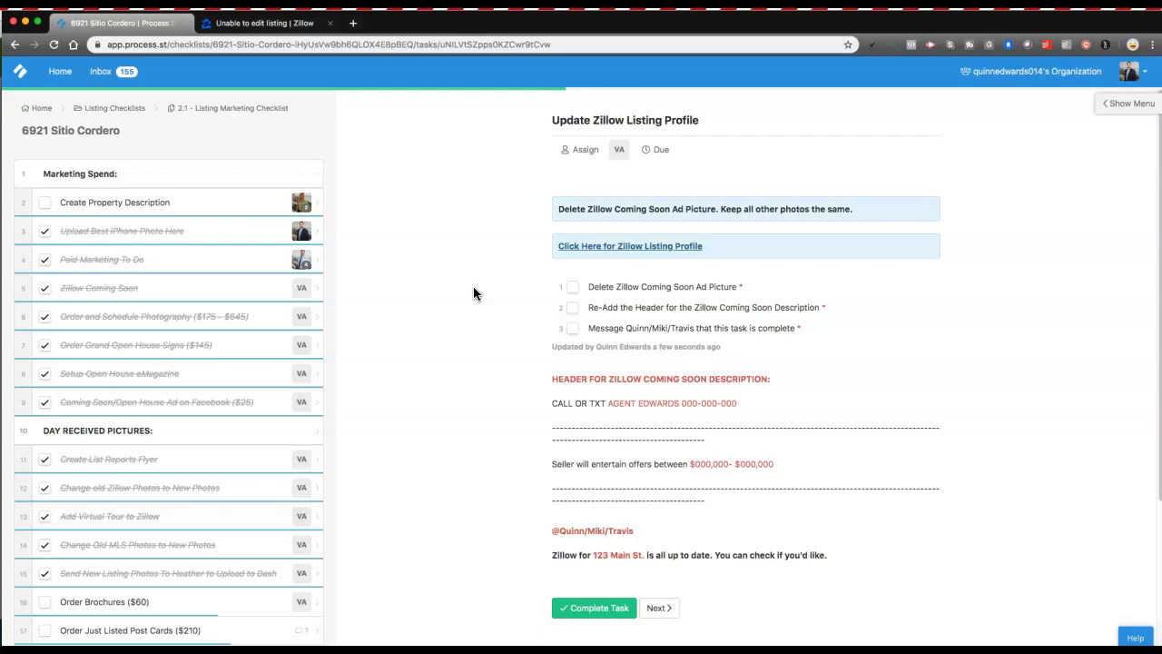
{"action": "left_click", "coordinate": [603, 249]}
{"action": "left_click", "coordinate": [609, 248]}
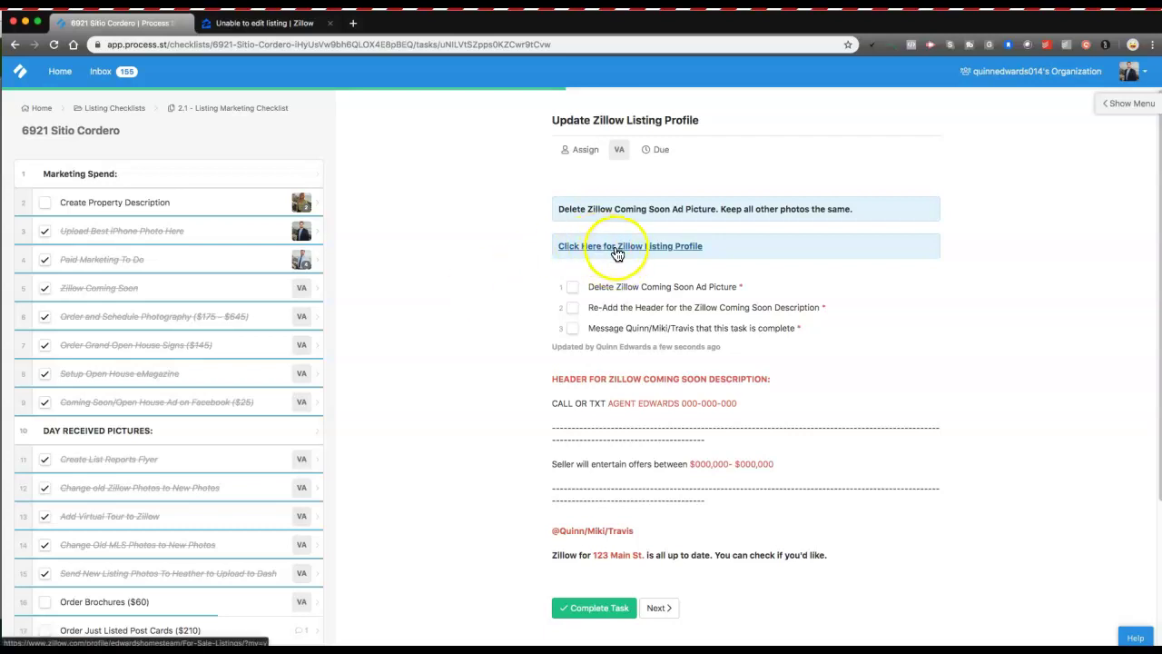
{"action": "left_click", "coordinate": [620, 255]}
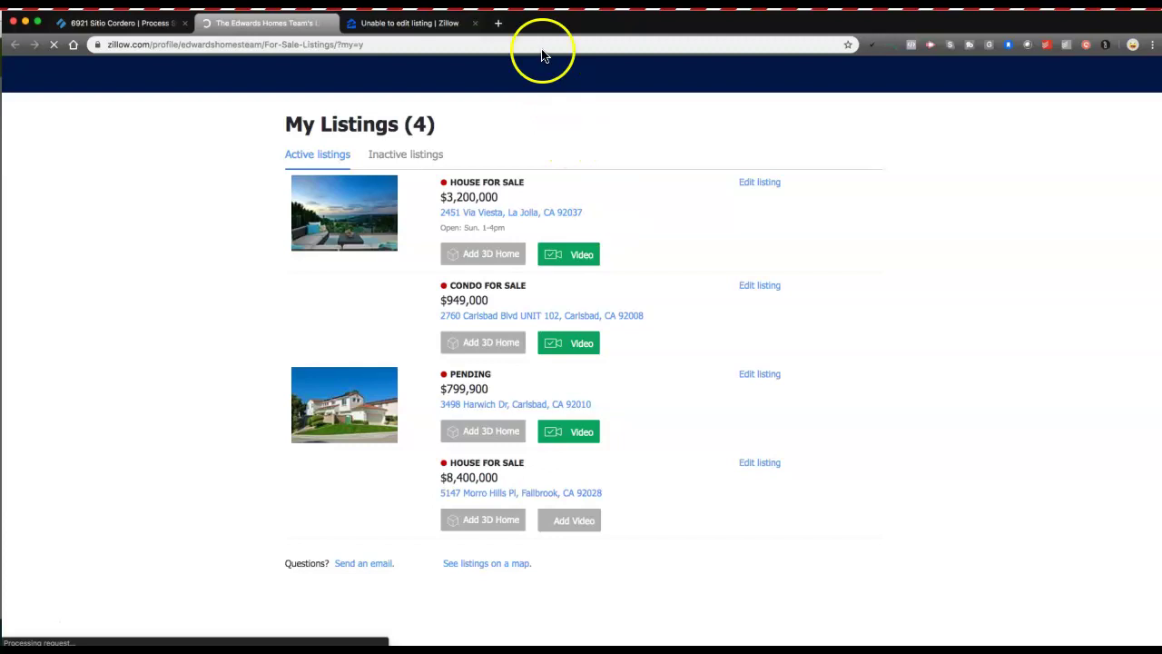
{"action": "left_click", "coordinate": [477, 24]}
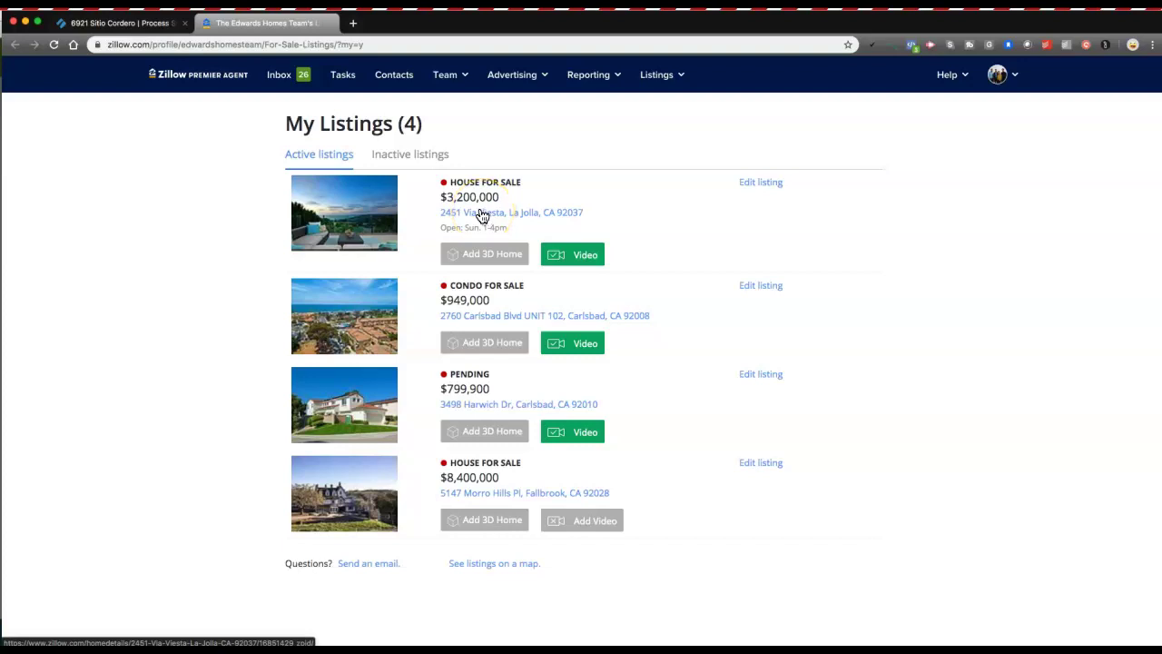
{"action": "left_click", "coordinate": [767, 186]}
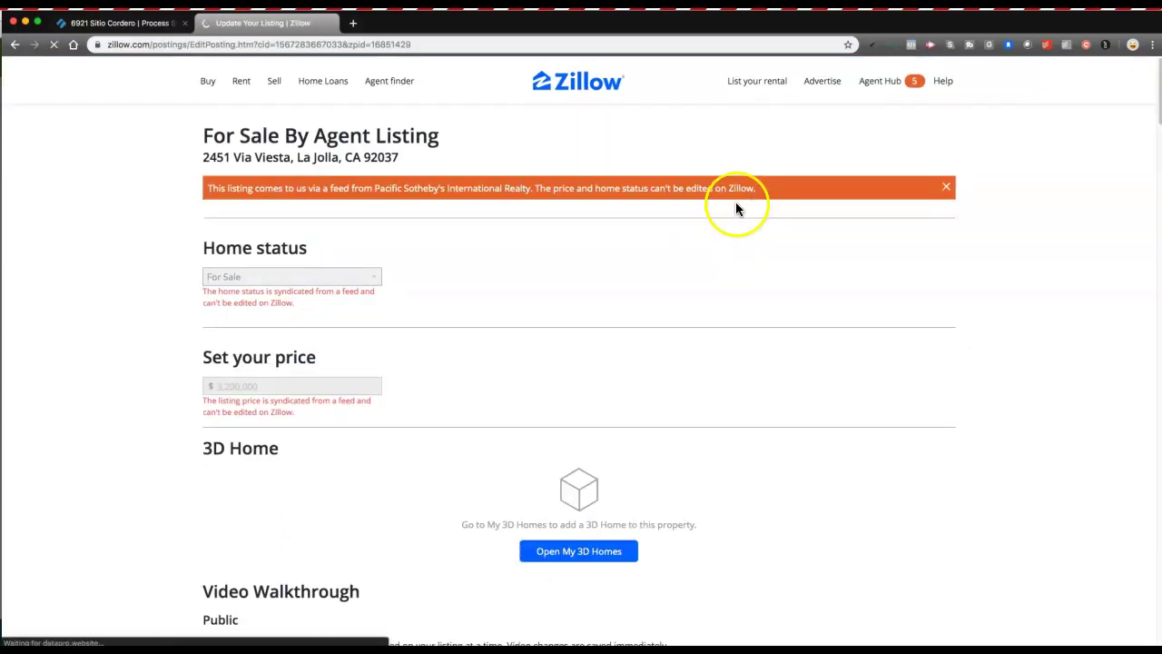
{"action": "scroll", "coordinate": [734, 275], "scroll_direction": "down", "scroll_amount": 5}
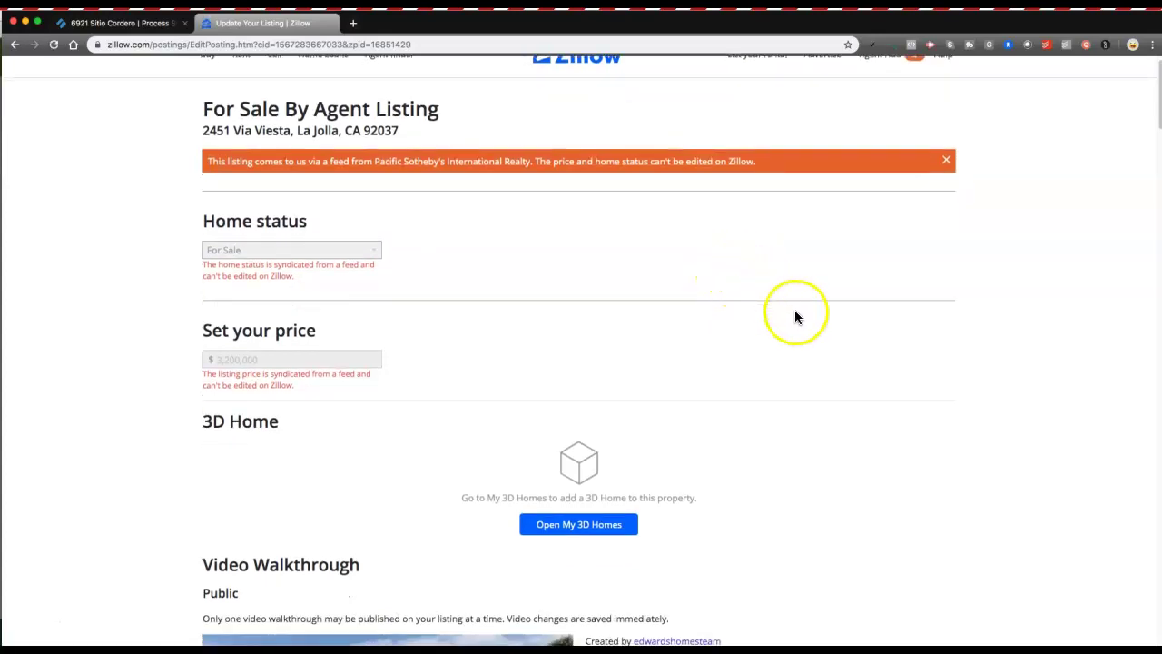
{"action": "scroll", "coordinate": [488, 241], "scroll_direction": "down", "scroll_amount": 5}
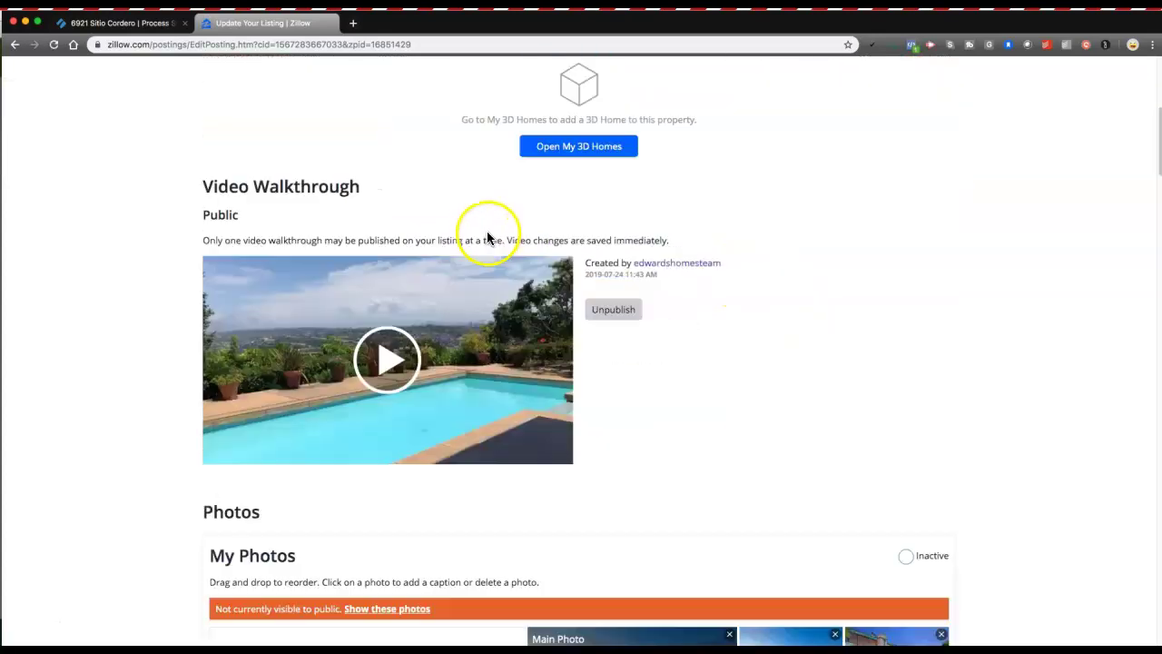
{"action": "scroll", "coordinate": [786, 232], "scroll_direction": "down", "scroll_amount": 7}
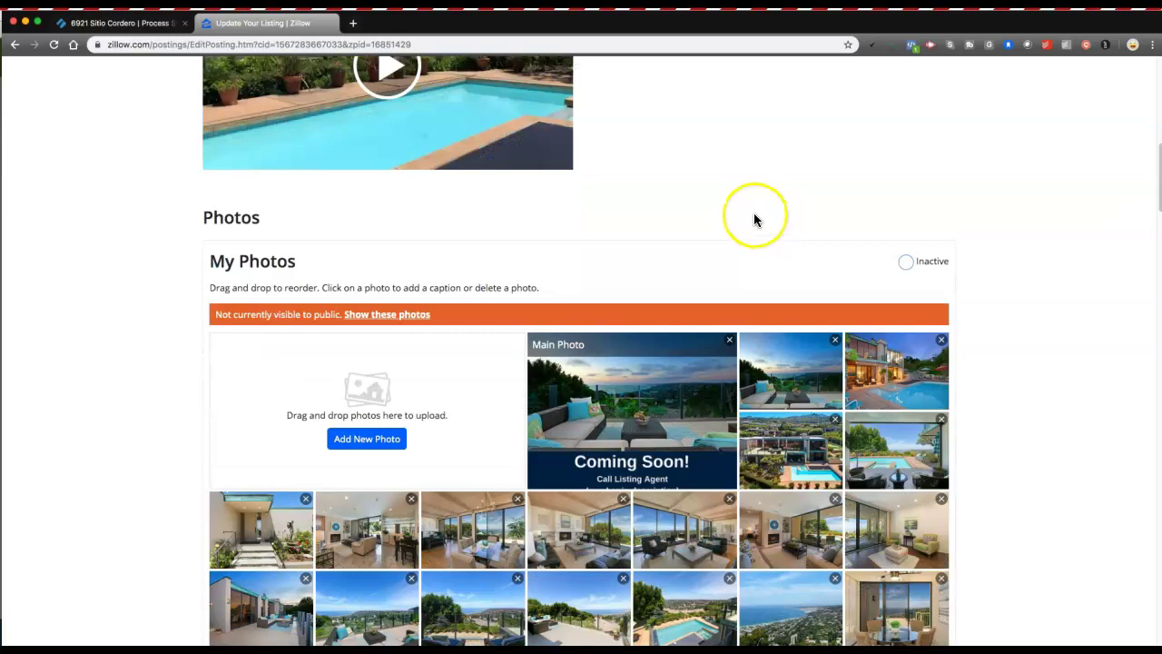
{"action": "scroll", "coordinate": [755, 218], "scroll_direction": "down", "scroll_amount": 4}
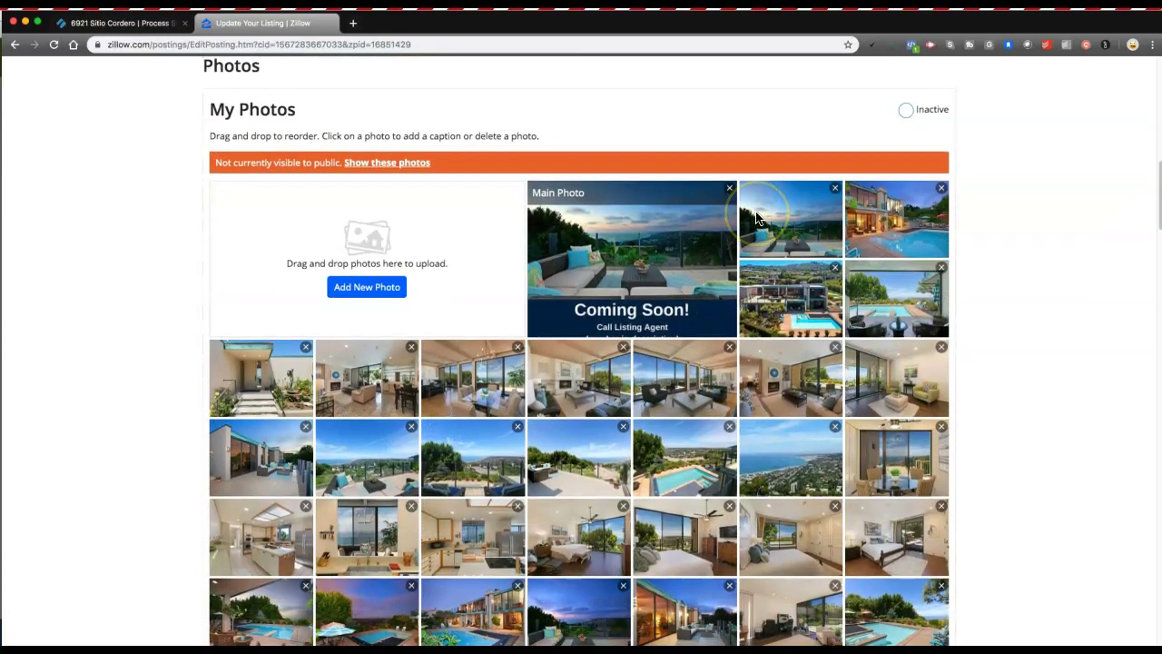
{"action": "scroll", "coordinate": [756, 218], "scroll_direction": "down", "scroll_amount": 1}
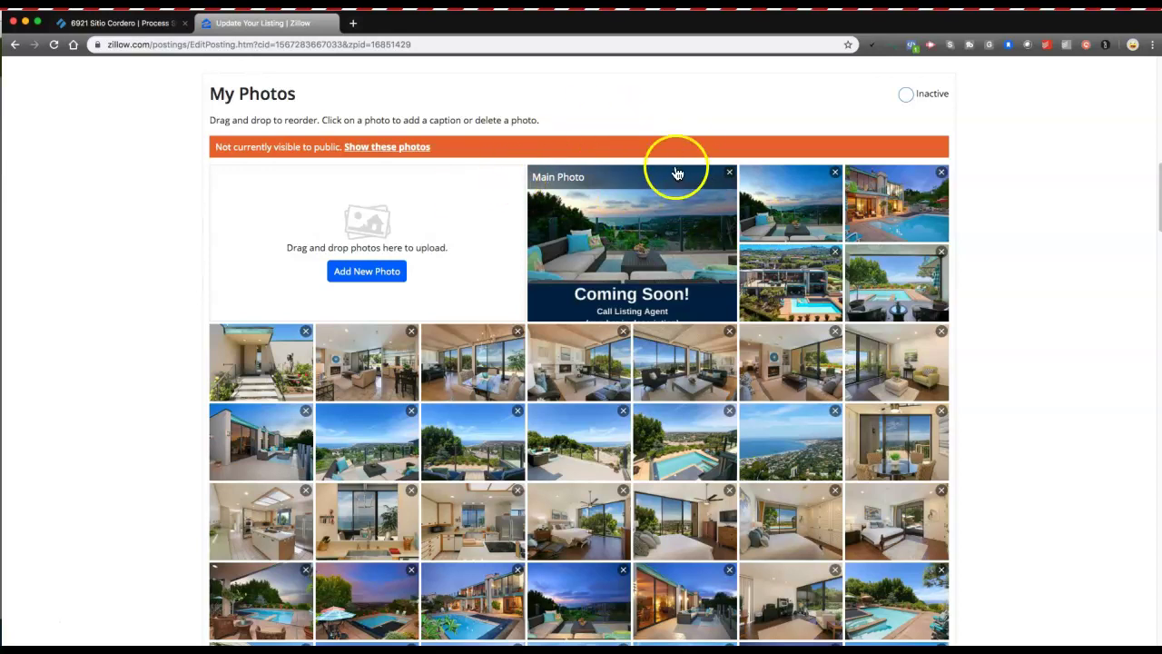
{"action": "scroll", "coordinate": [630, 163], "scroll_direction": "down", "scroll_amount": 2}
{"action": "scroll", "coordinate": [633, 167], "scroll_direction": "down", "scroll_amount": 10}
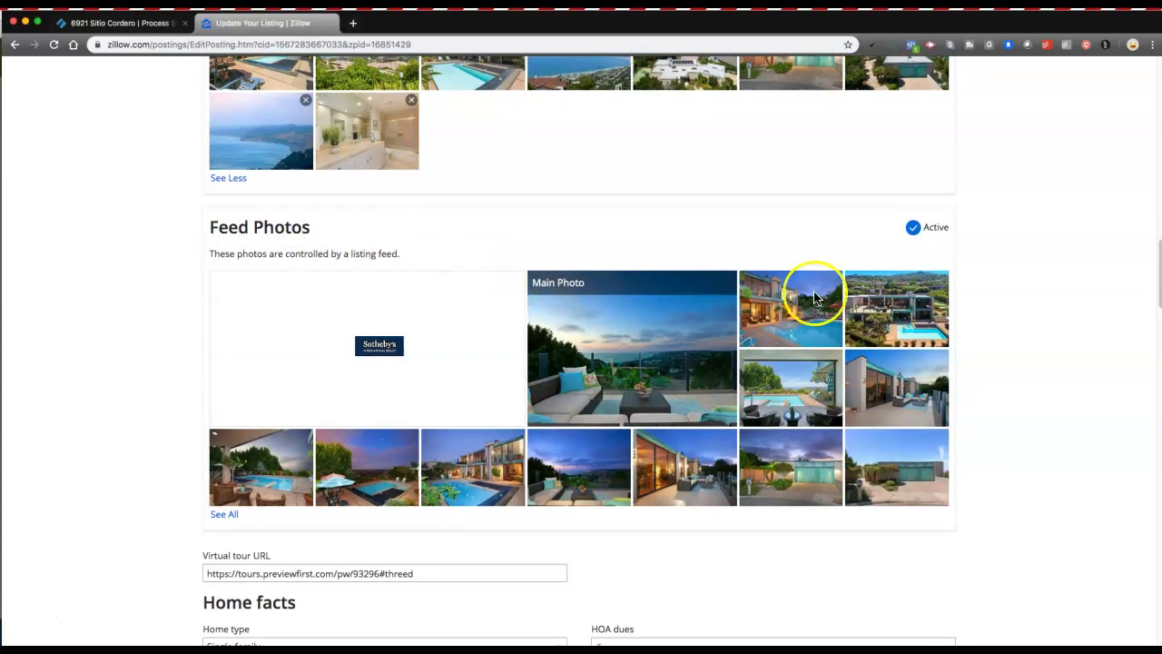
{"action": "left_click", "coordinate": [910, 232]}
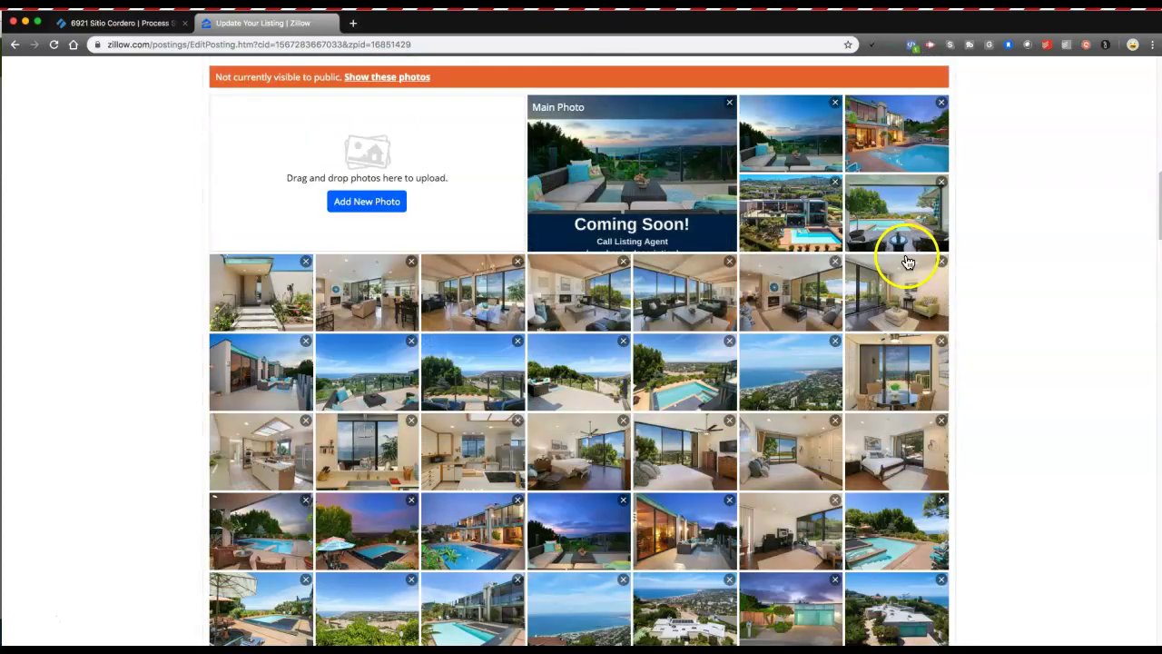
Expand the Feed Photos grid with See All to show every feed photo.
{"action": "scroll", "coordinate": [903, 261], "scroll_direction": "up", "scroll_amount": 3}
{"action": "scroll", "coordinate": [814, 277], "scroll_direction": "down", "scroll_amount": 5}
{"action": "scroll", "coordinate": [815, 273], "scroll_direction": "up", "scroll_amount": 3}
{"action": "scroll", "coordinate": [812, 281], "scroll_direction": "down", "scroll_amount": 1}
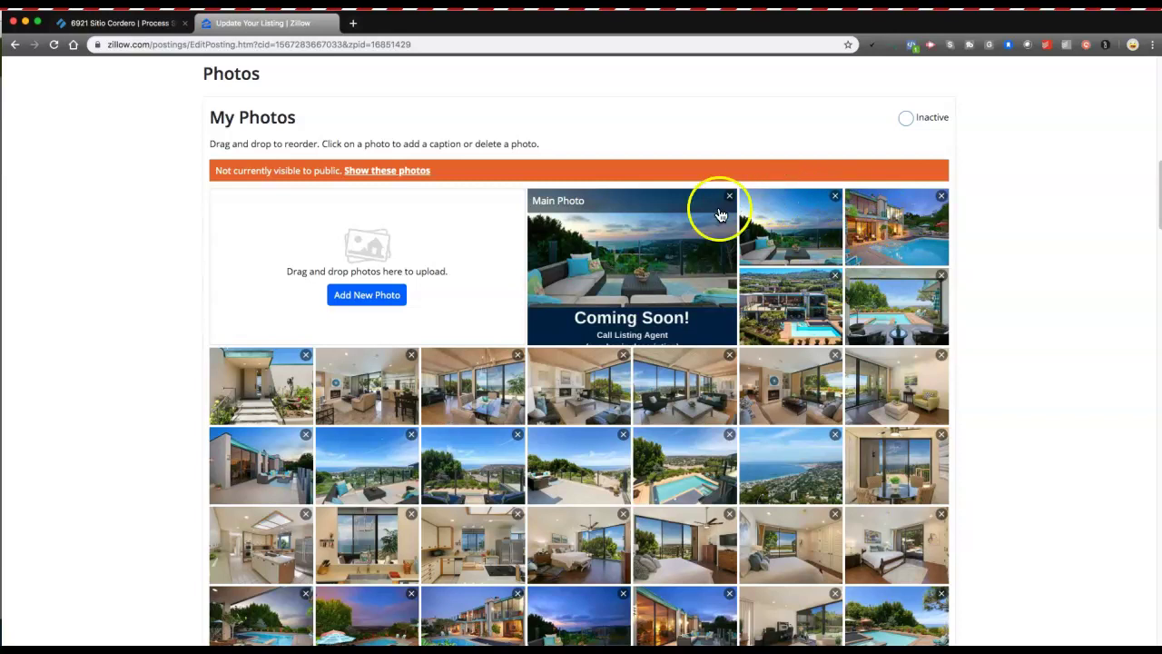
{"action": "scroll", "coordinate": [623, 293], "scroll_direction": "down", "scroll_amount": 1}
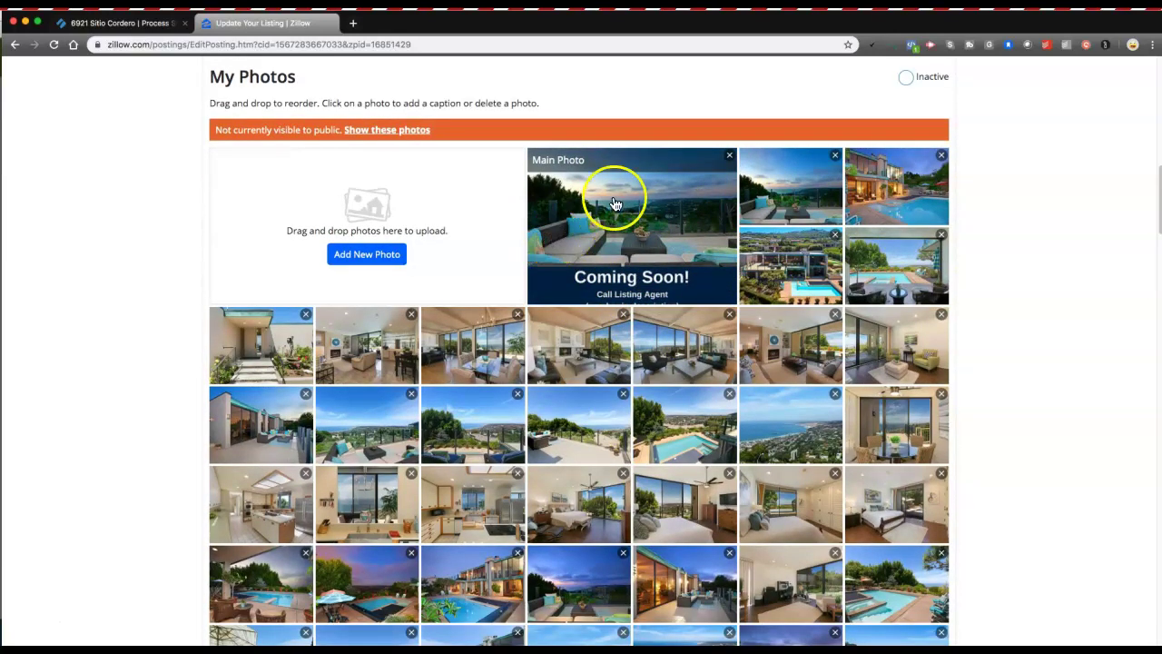
{"action": "scroll", "coordinate": [695, 259], "scroll_direction": "down", "scroll_amount": 15}
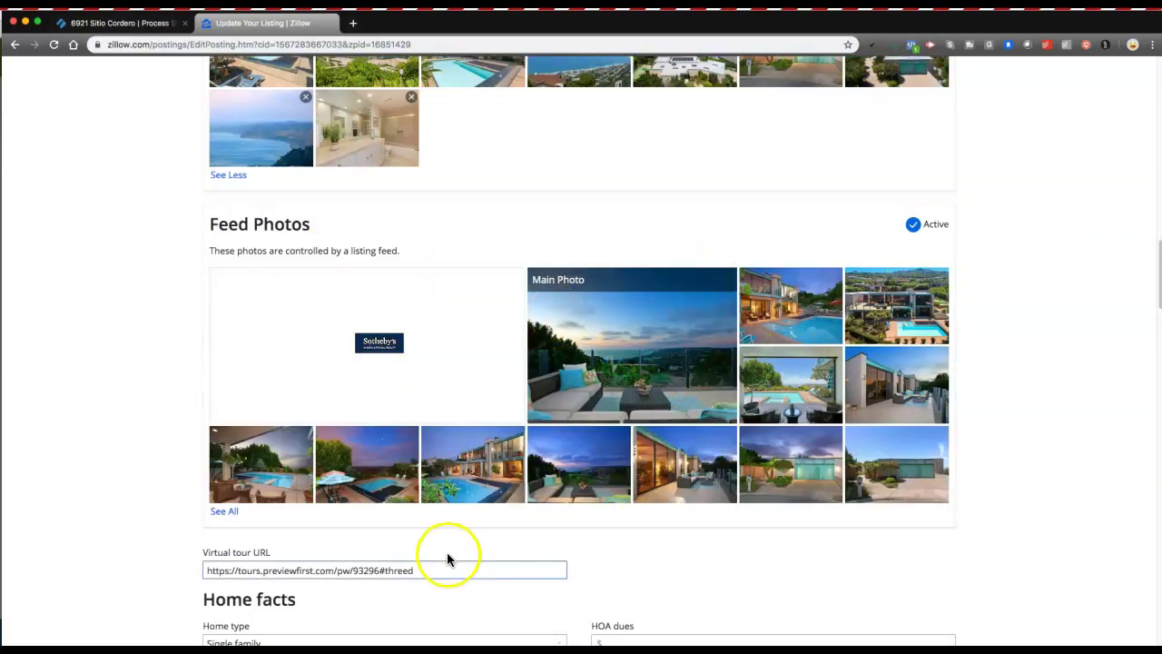
{"action": "left_click", "coordinate": [225, 510]}
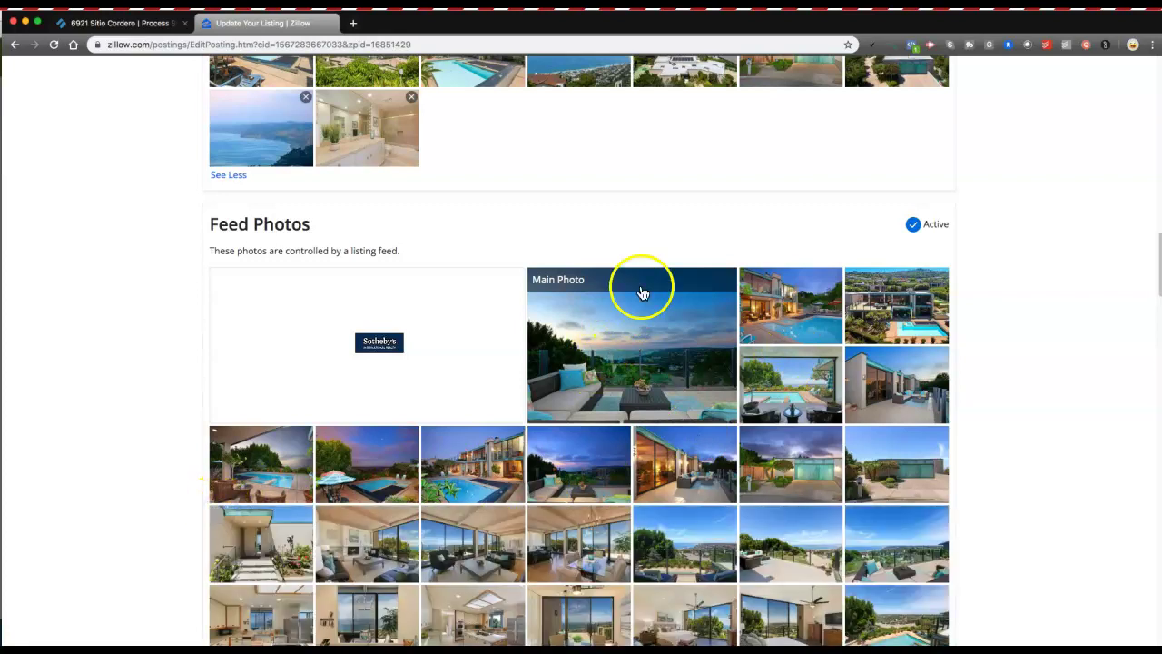
{"action": "scroll", "coordinate": [642, 288], "scroll_direction": "down", "scroll_amount": 1}
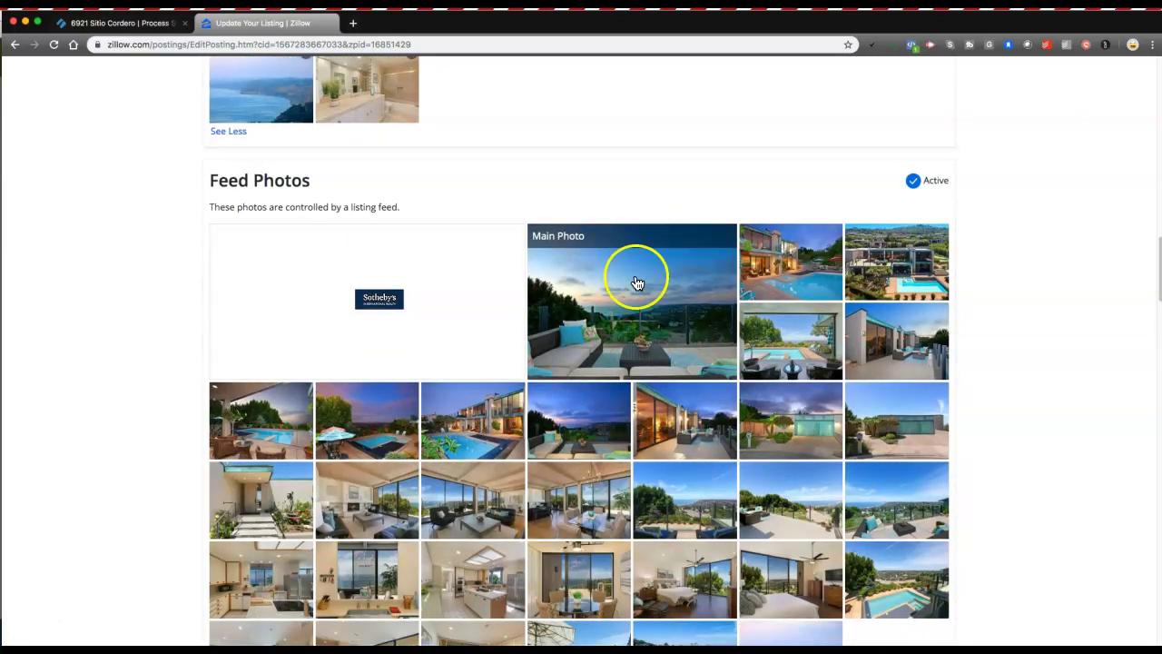
{"action": "scroll", "coordinate": [765, 259], "scroll_direction": "up", "scroll_amount": 7}
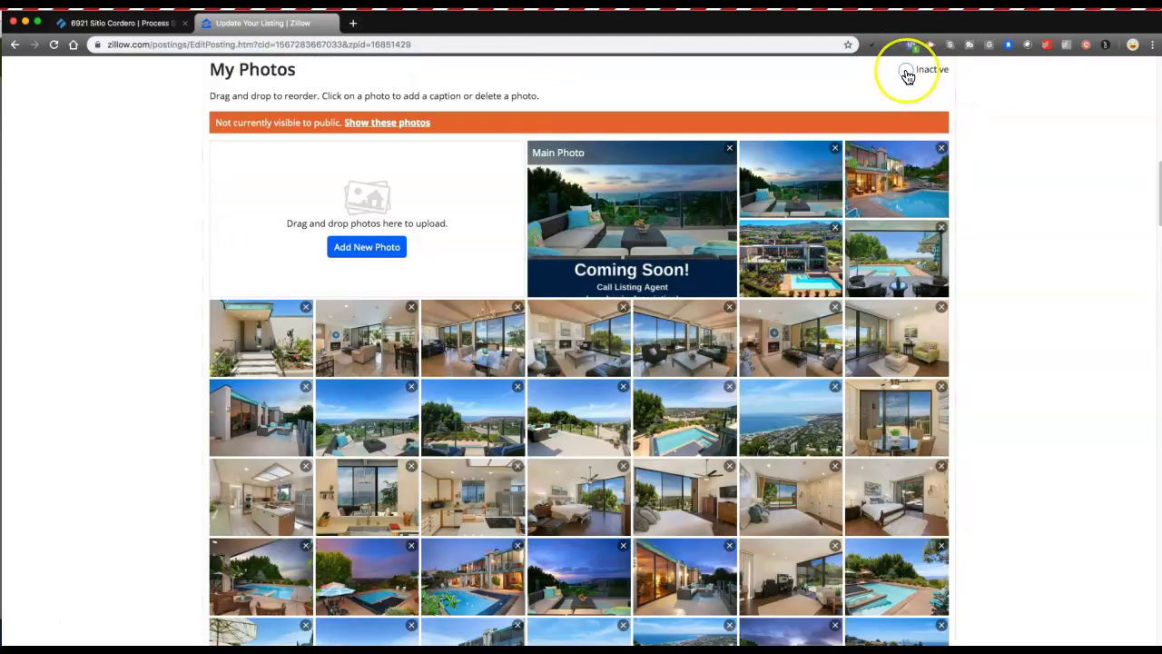
{"action": "scroll", "coordinate": [941, 285], "scroll_direction": "down", "scroll_amount": 7}
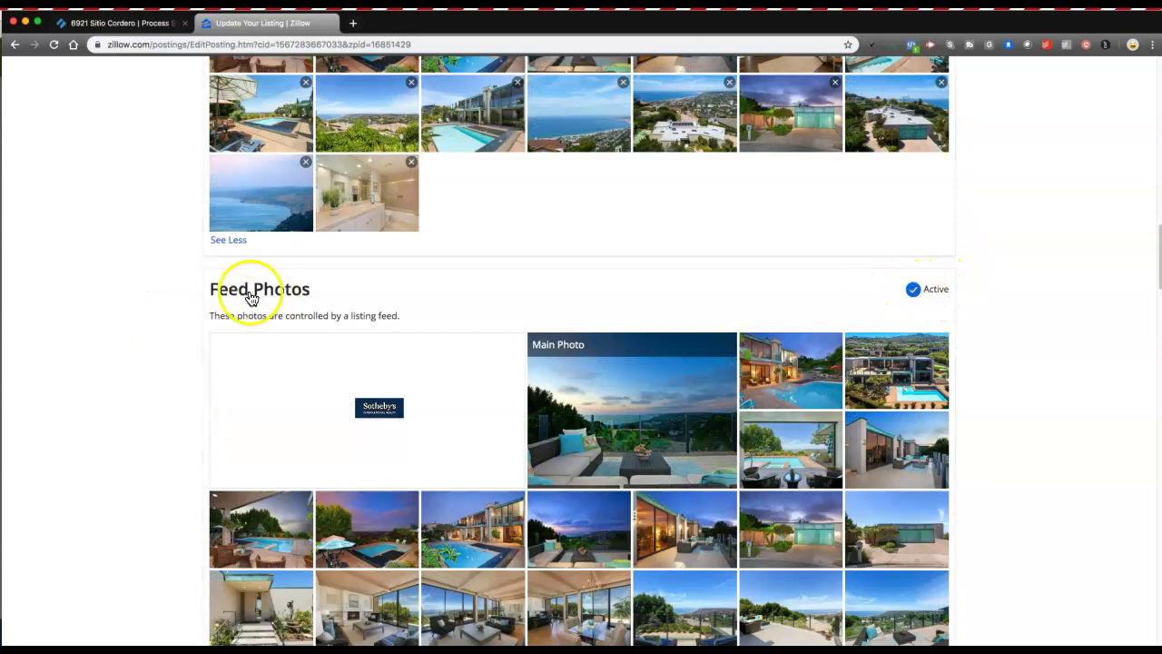
{"action": "left_click_drag", "start_coordinate": [219, 291], "coordinate": [334, 292]}
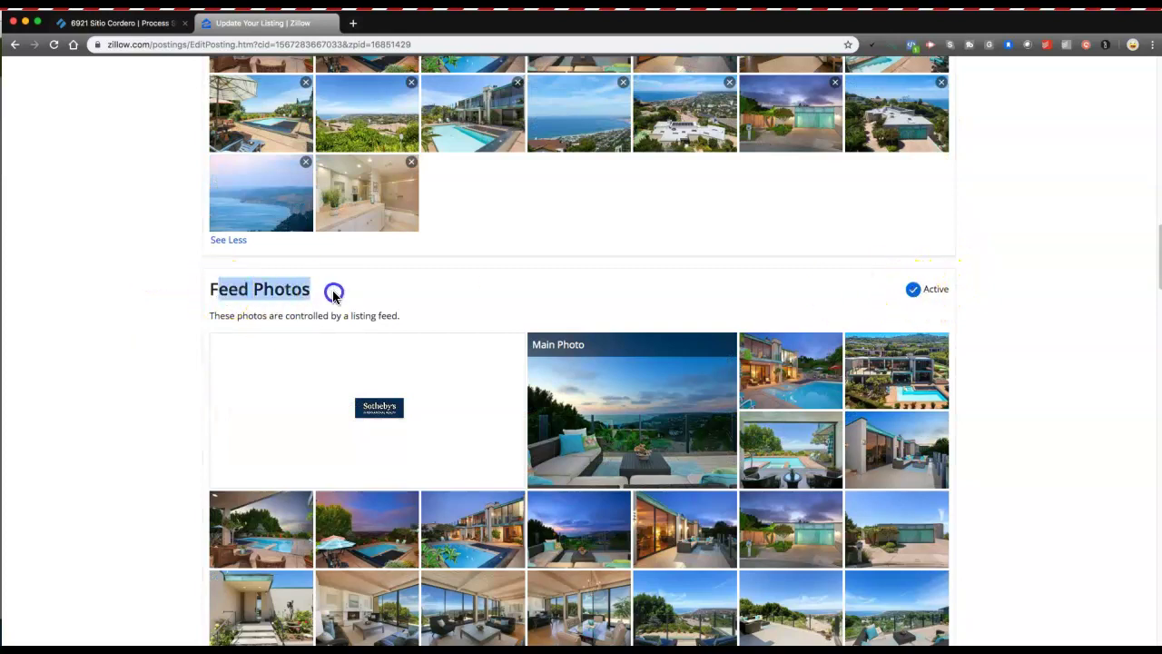
{"action": "left_click", "coordinate": [913, 290]}
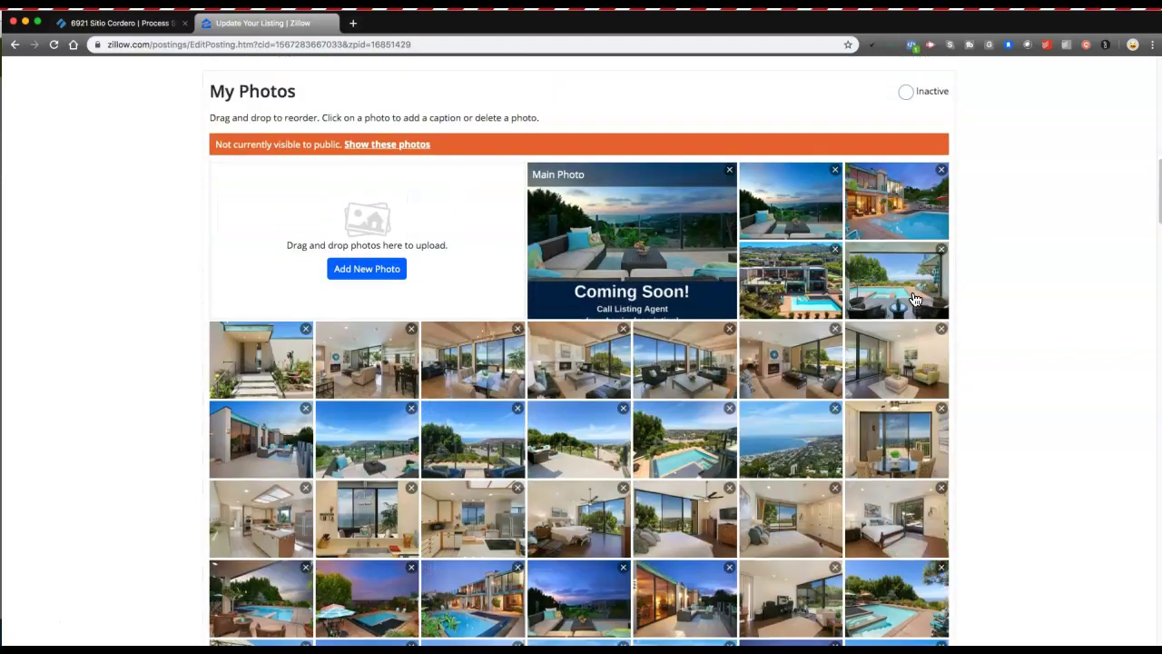
{"action": "left_click", "coordinate": [908, 240]}
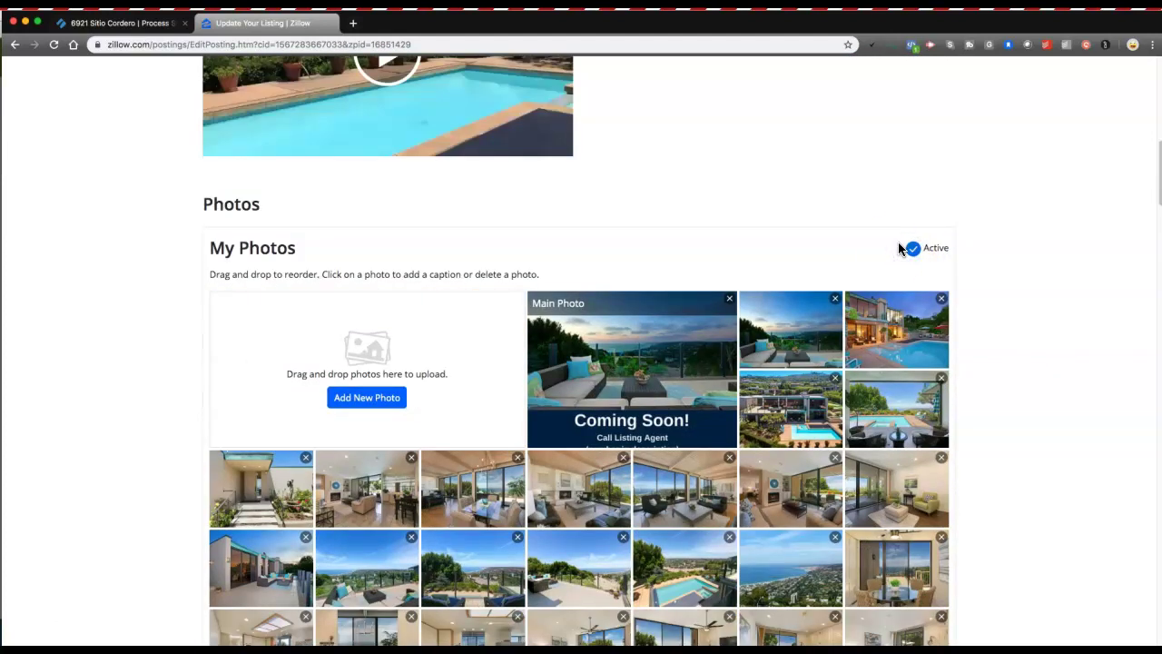
{"action": "scroll", "coordinate": [897, 247], "scroll_direction": "down", "scroll_amount": 1}
{"action": "scroll", "coordinate": [917, 254], "scroll_direction": "down", "scroll_amount": 4}
{"action": "scroll", "coordinate": [911, 268], "scroll_direction": "down", "scroll_amount": 10}
{"action": "left_click", "coordinate": [905, 193]}
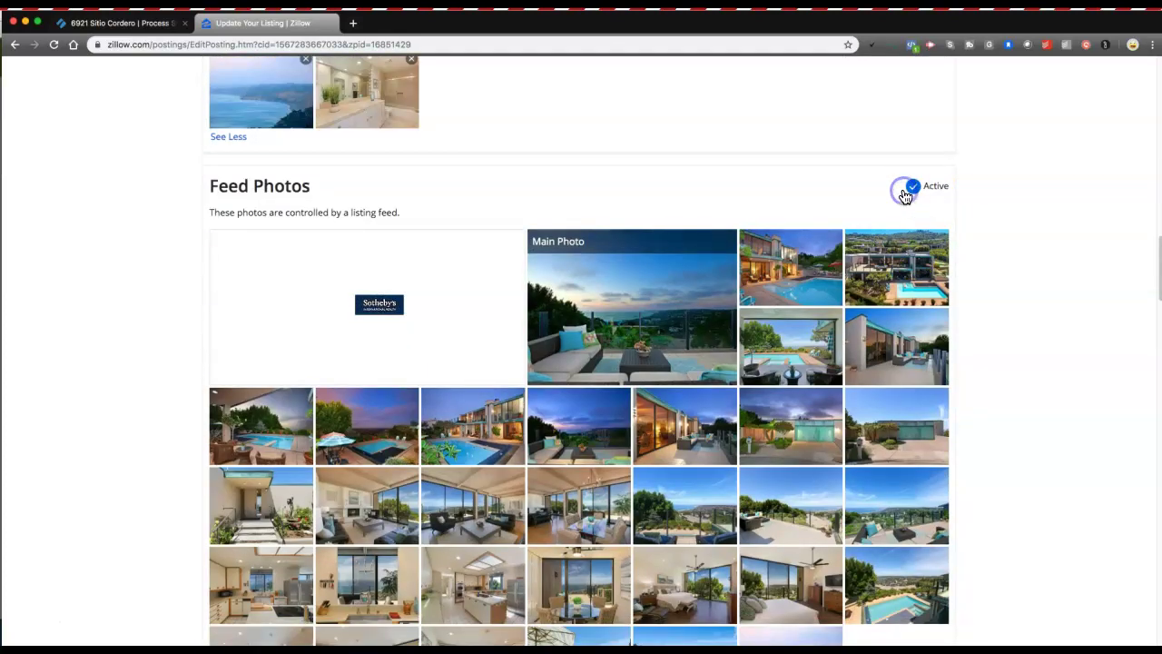
{"action": "left_click_drag", "start_coordinate": [239, 185], "coordinate": [345, 183]}
{"action": "left_click", "coordinate": [347, 184]}
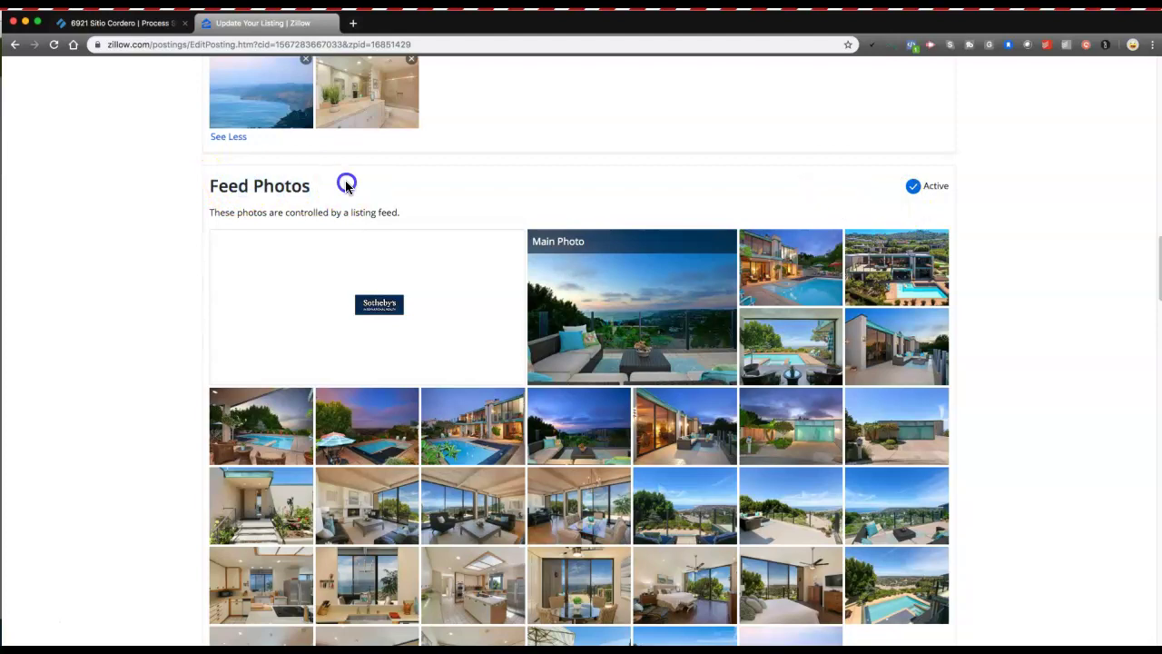
Check off Delete Zillow Coming Soon Ad Picture in the Process Street checklist.
{"action": "left_click", "coordinate": [119, 22]}
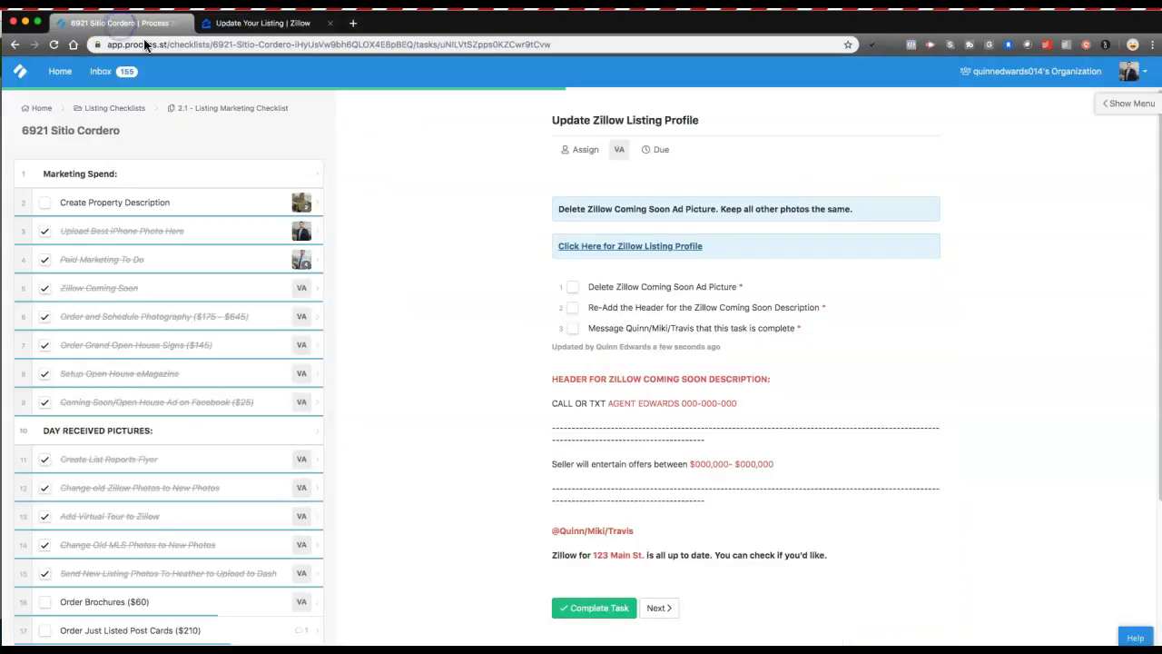
{"action": "left_click_drag", "start_coordinate": [600, 287], "coordinate": [708, 289]}
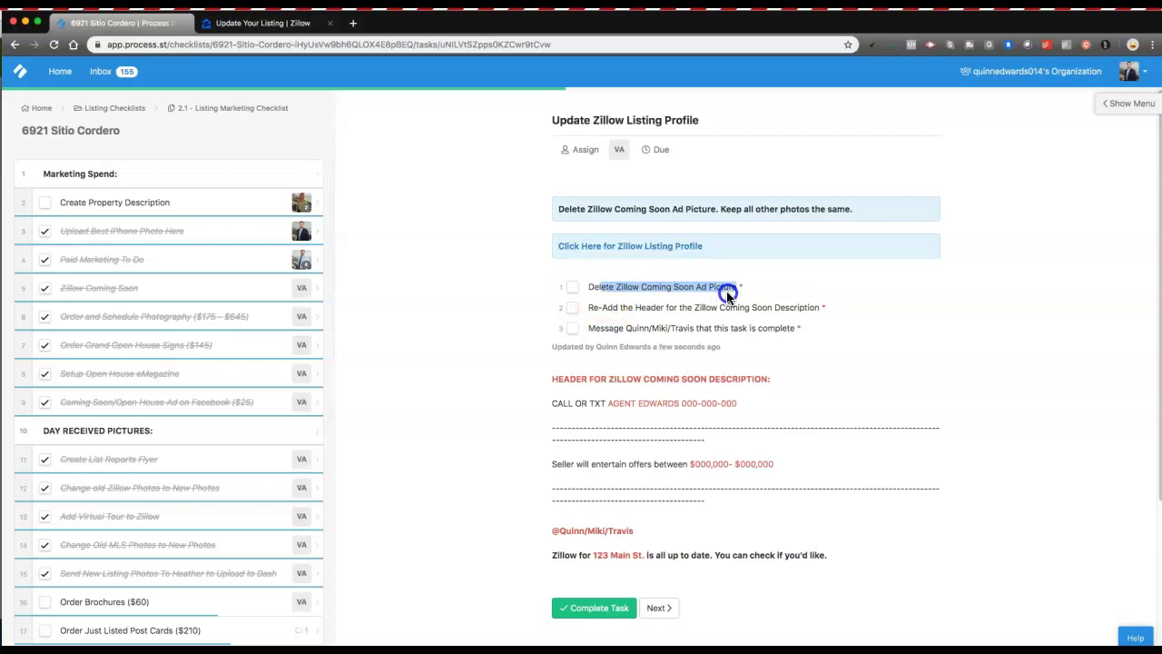
{"action": "left_click", "coordinate": [571, 287]}
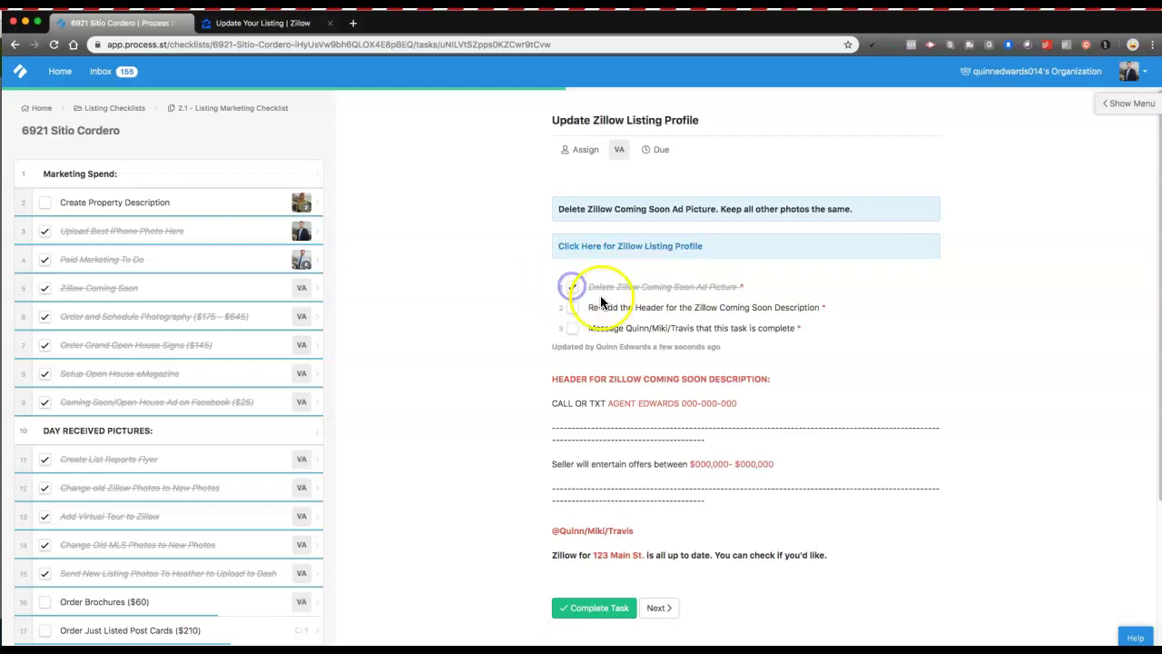
Select the header text meant for the Zillow description and return to the listing editor.
{"action": "left_click_drag", "start_coordinate": [655, 309], "coordinate": [816, 309]}
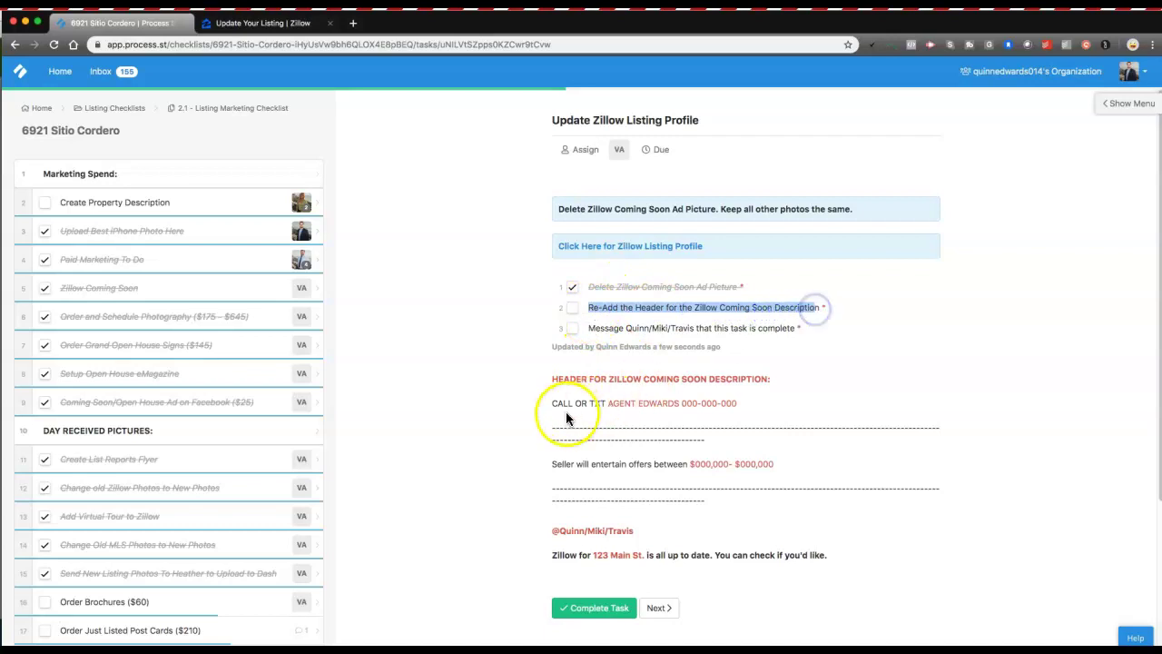
{"action": "scroll", "coordinate": [578, 410], "scroll_direction": "down", "scroll_amount": 1}
{"action": "left_click_drag", "start_coordinate": [714, 468], "coordinate": [546, 329]}
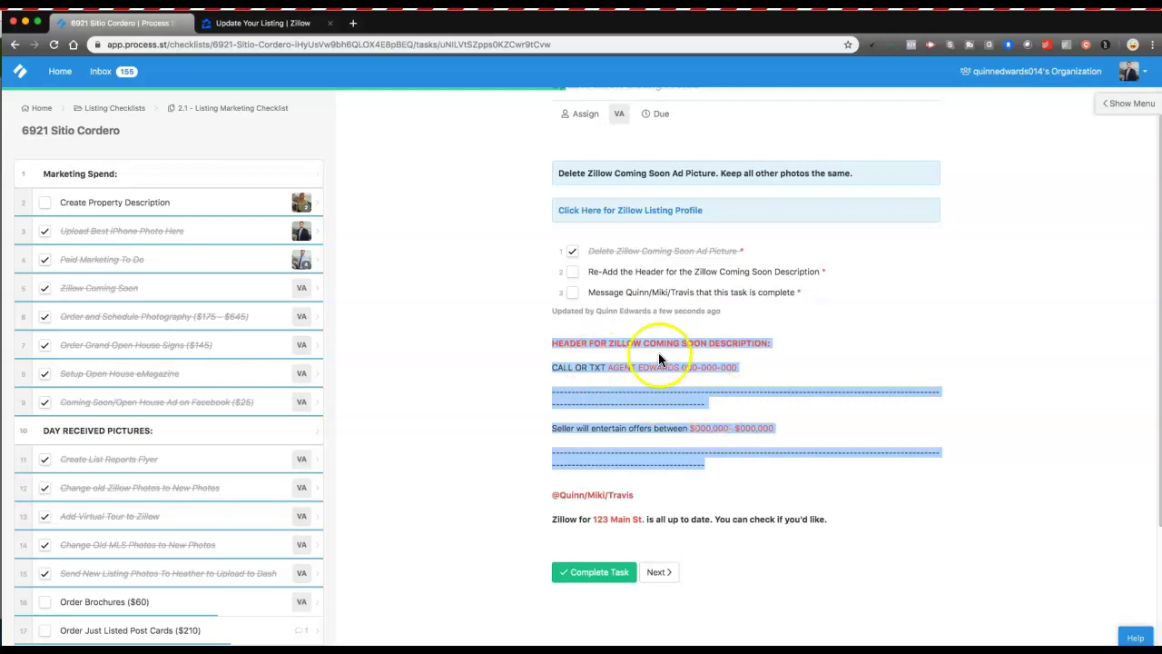
{"action": "left_click", "coordinate": [265, 26]}
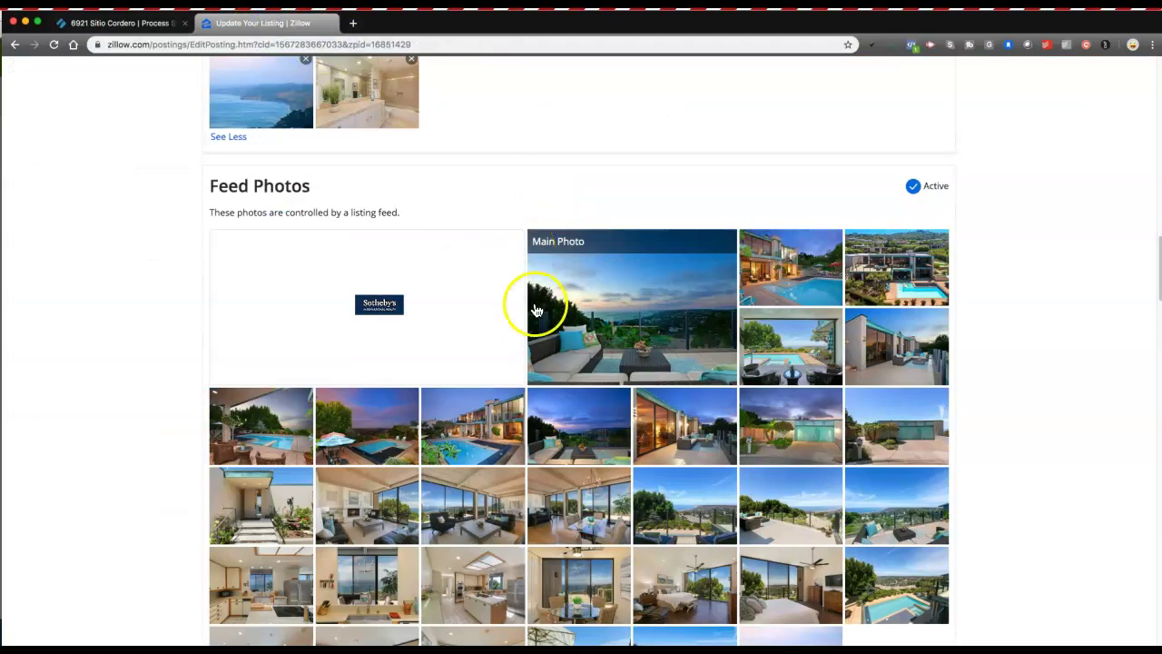
{"action": "scroll", "coordinate": [532, 303], "scroll_direction": "down", "scroll_amount": 5}
{"action": "scroll", "coordinate": [533, 305], "scroll_direction": "up", "scroll_amount": 8}
{"action": "scroll", "coordinate": [536, 305], "scroll_direction": "down", "scroll_amount": 10}
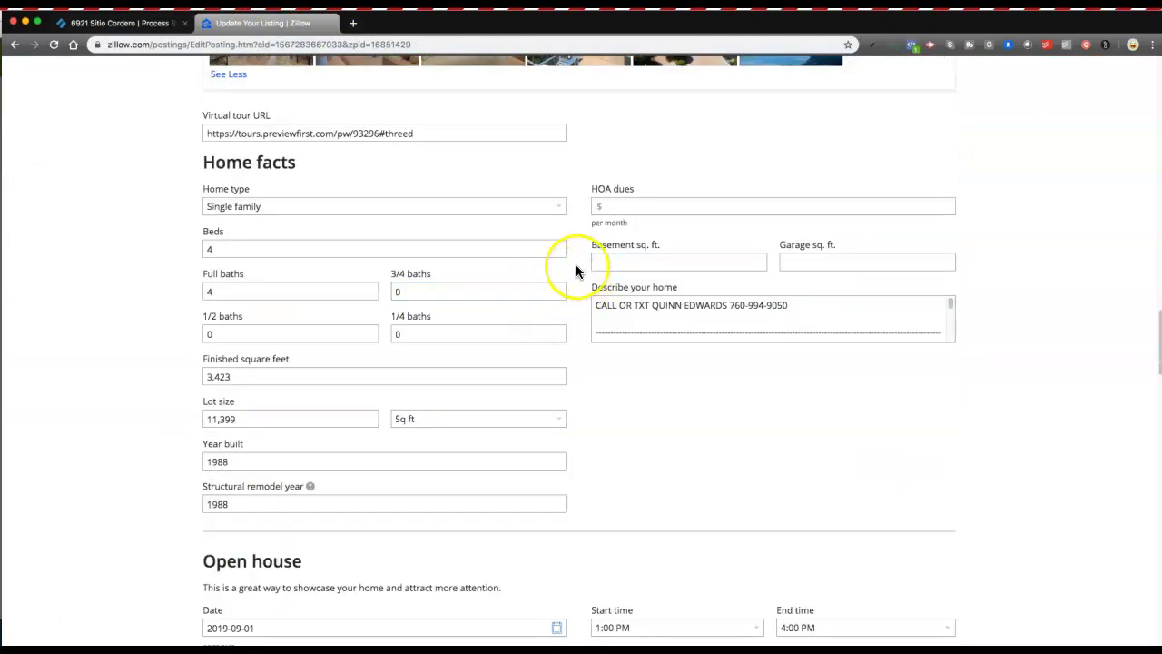
Review the Describe your home text, placing the cursor before the Ocean paragraph.
{"action": "scroll", "coordinate": [576, 267], "scroll_direction": "down", "scroll_amount": 1}
{"action": "left_click", "coordinate": [690, 291]}
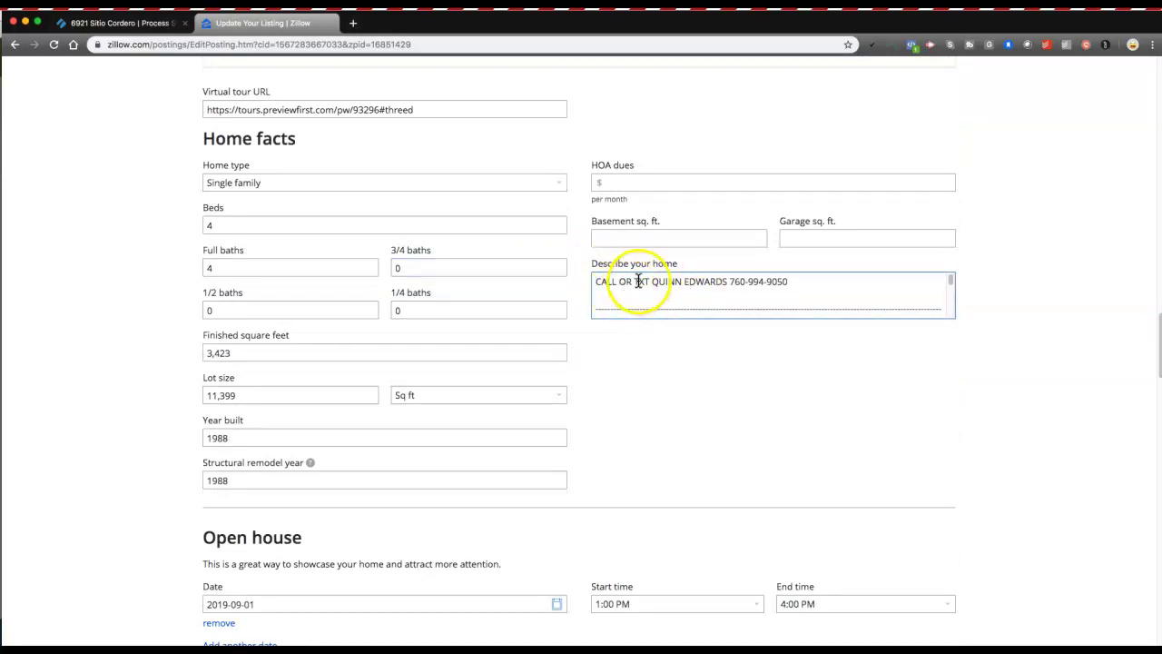
{"action": "scroll", "coordinate": [697, 285], "scroll_direction": "down", "scroll_amount": 2}
{"action": "scroll", "coordinate": [703, 285], "scroll_direction": "up", "scroll_amount": 3}
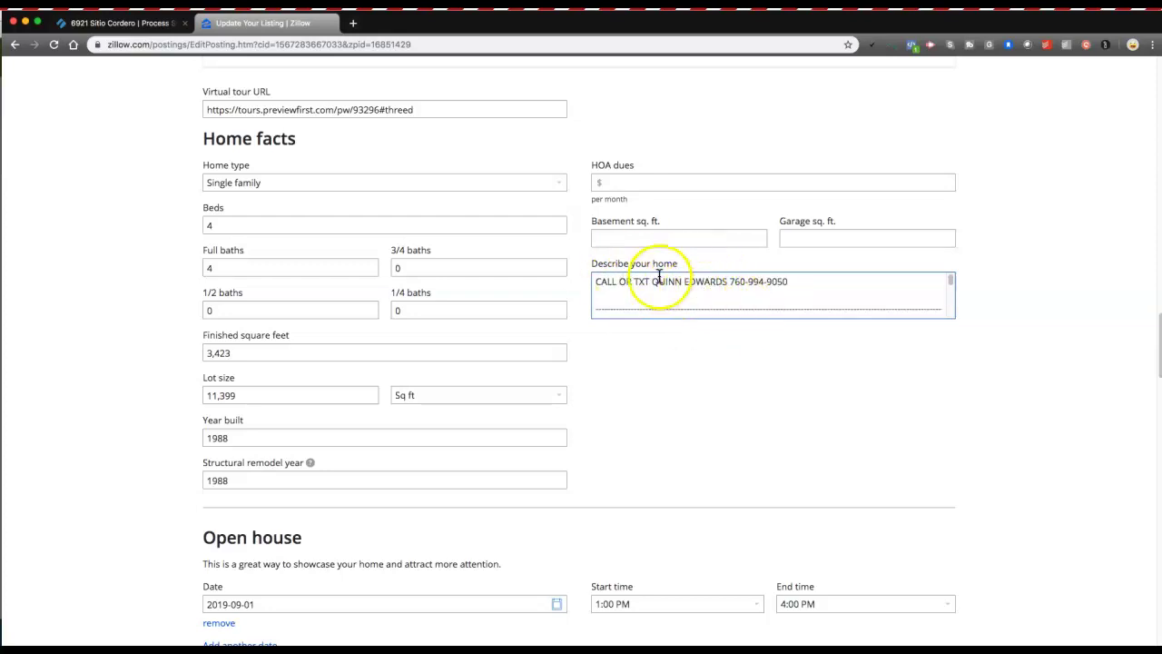
{"action": "scroll", "coordinate": [635, 290], "scroll_direction": "down", "scroll_amount": 2}
{"action": "scroll", "coordinate": [637, 287], "scroll_direction": "down", "scroll_amount": 1}
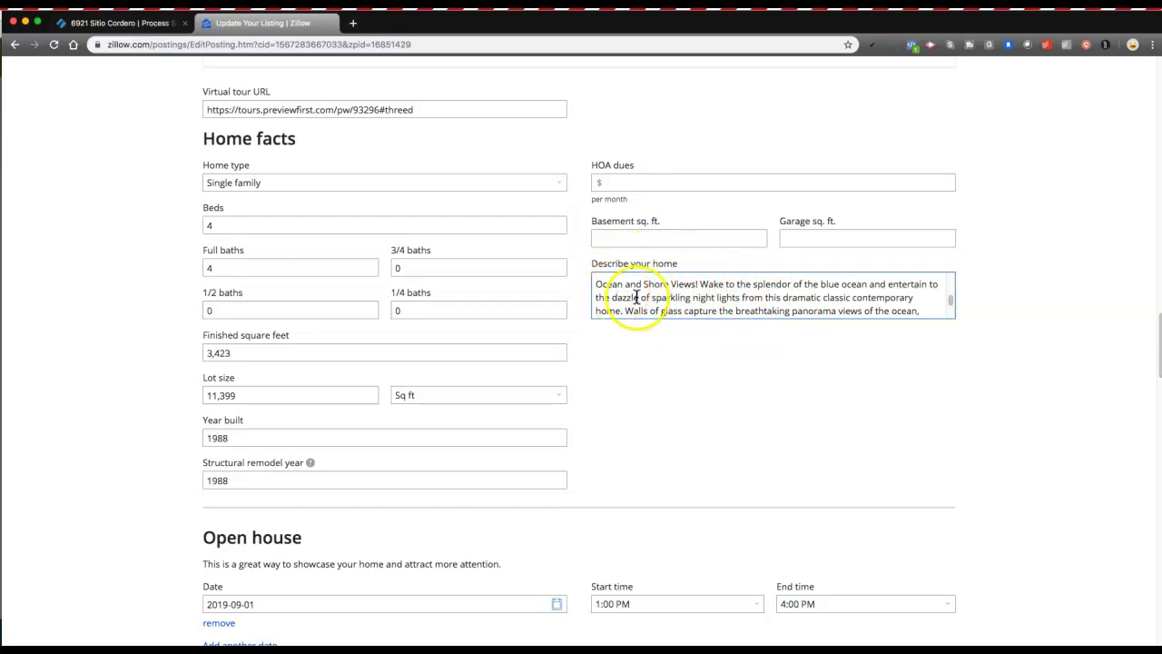
{"action": "left_click", "coordinate": [596, 285]}
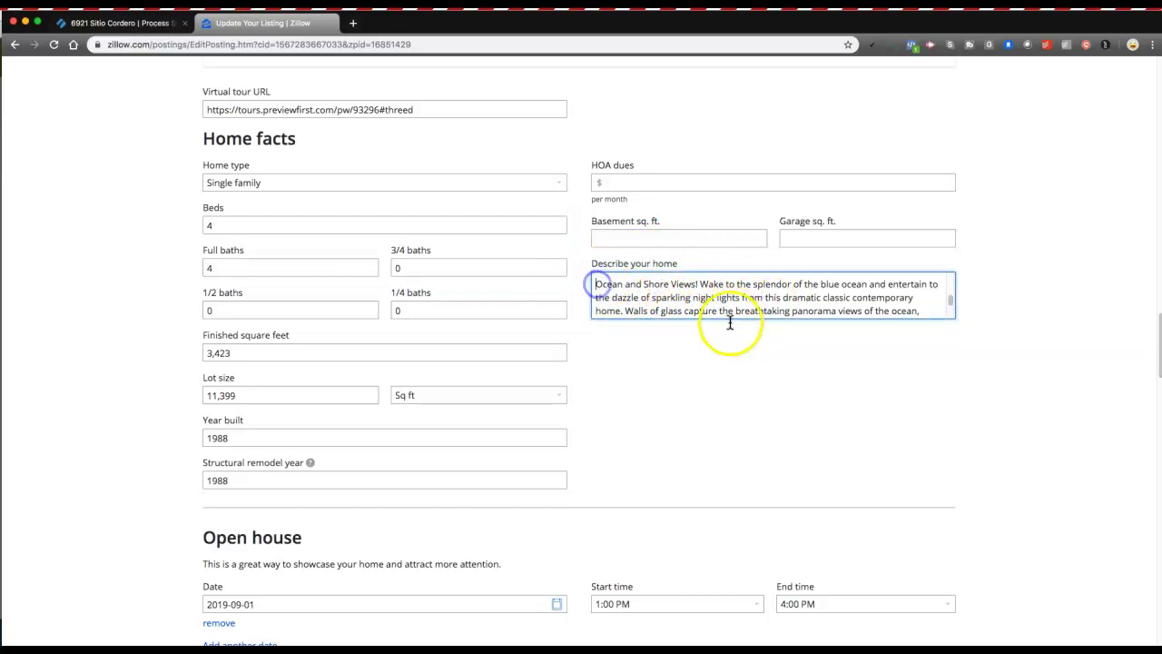
{"action": "scroll", "coordinate": [661, 292], "scroll_direction": "up", "scroll_amount": 1}
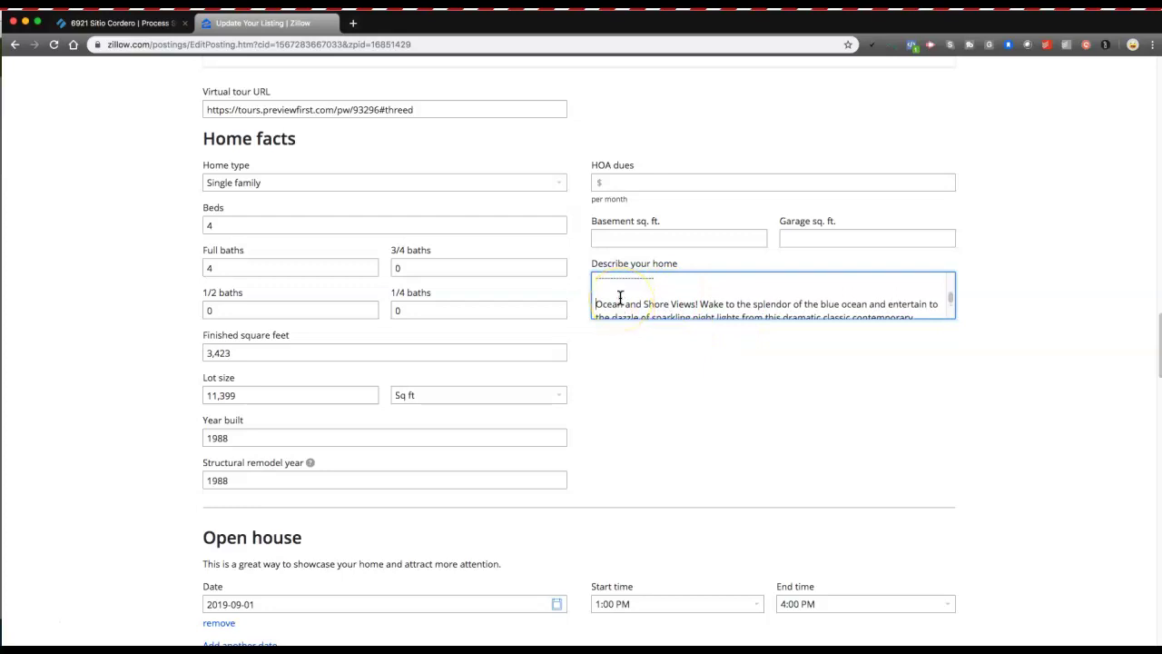
{"action": "scroll", "coordinate": [633, 296], "scroll_direction": "up", "scroll_amount": 2}
{"action": "scroll", "coordinate": [623, 296], "scroll_direction": "down", "scroll_amount": 2}
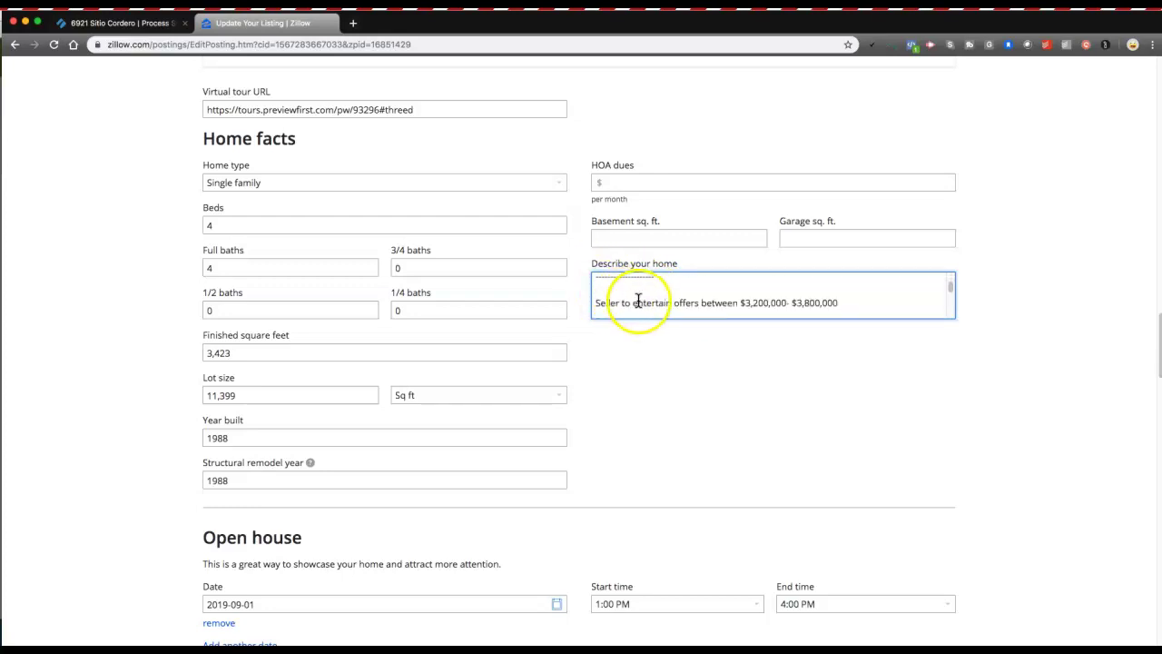
{"action": "left_click", "coordinate": [118, 23]}
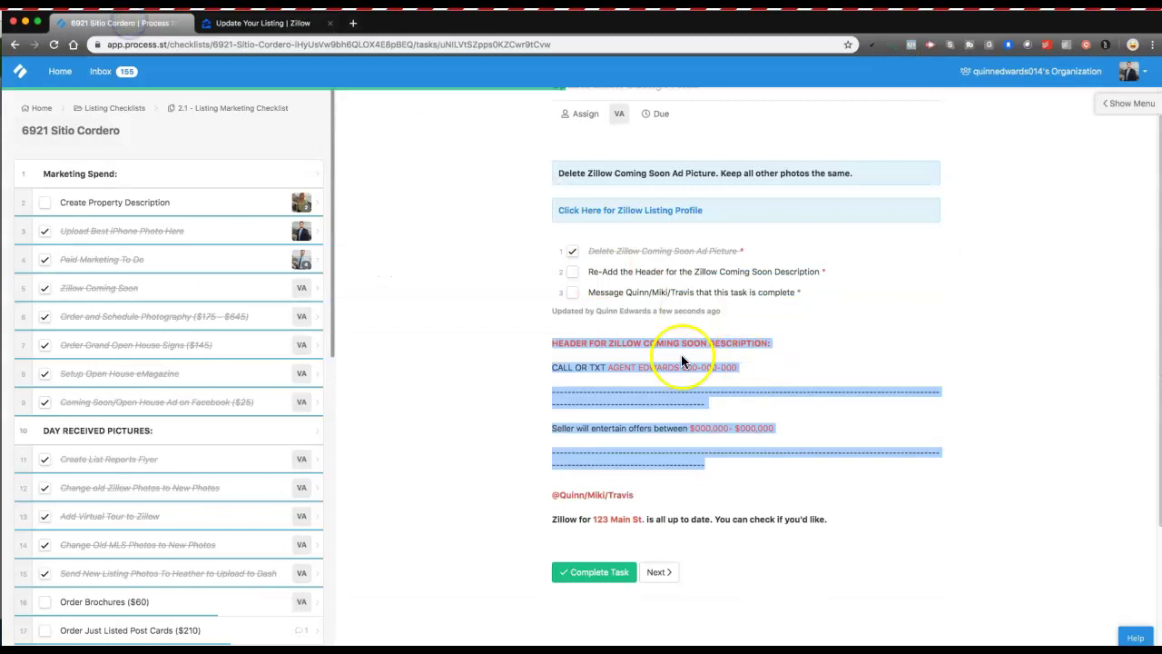
Copy the Coming Soon header block and paste it into Zillow's Describe your home field.
{"action": "left_click", "coordinate": [710, 408]}
{"action": "left_click_drag", "start_coordinate": [708, 466], "coordinate": [554, 365]}
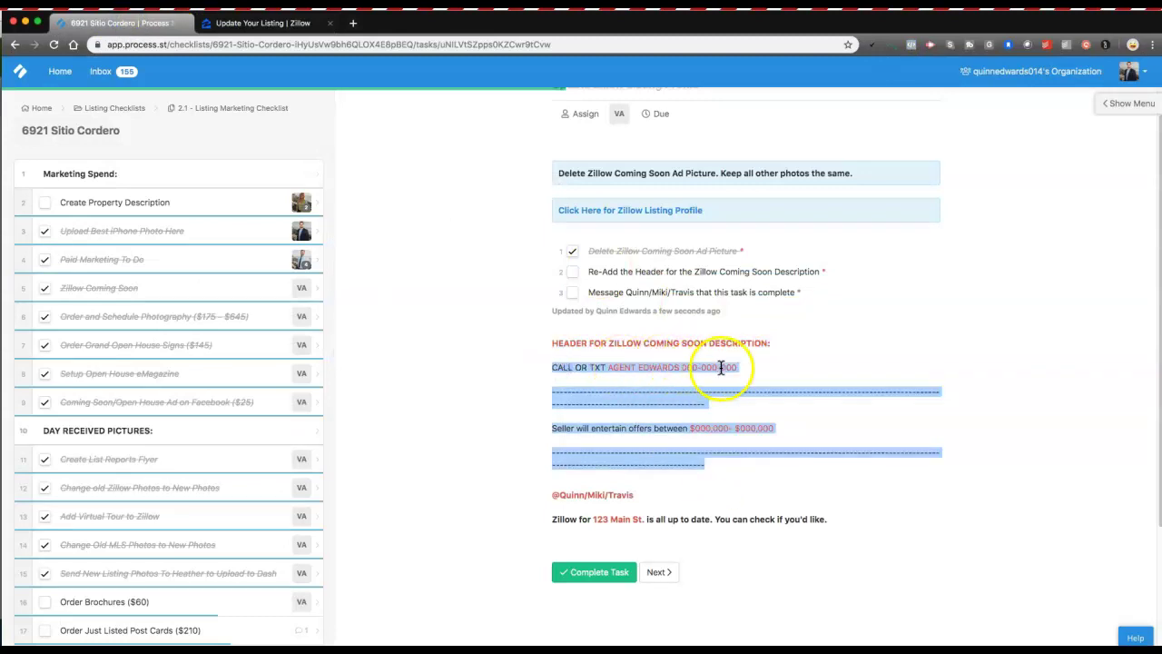
{"action": "left_click", "coordinate": [259, 23]}
{"action": "key", "text": "ctrl+v"}
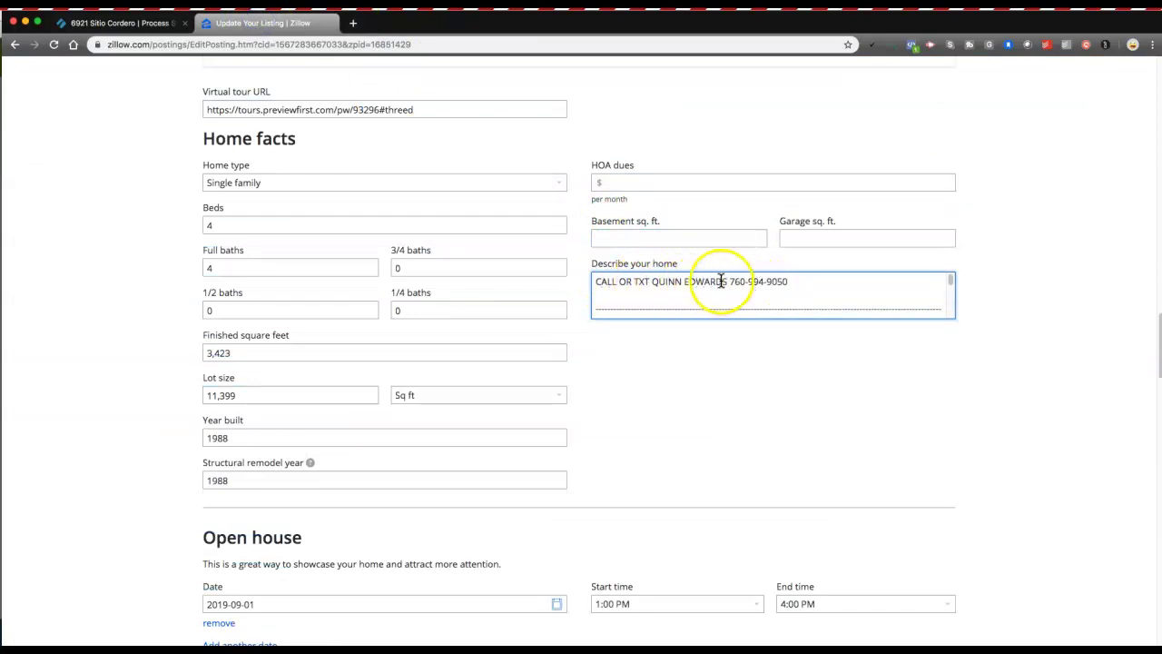
Check the pasted header lines, then review the rest of the form down to Update for sale by agent.
{"action": "scroll", "coordinate": [747, 284], "scroll_direction": "down", "scroll_amount": 3}
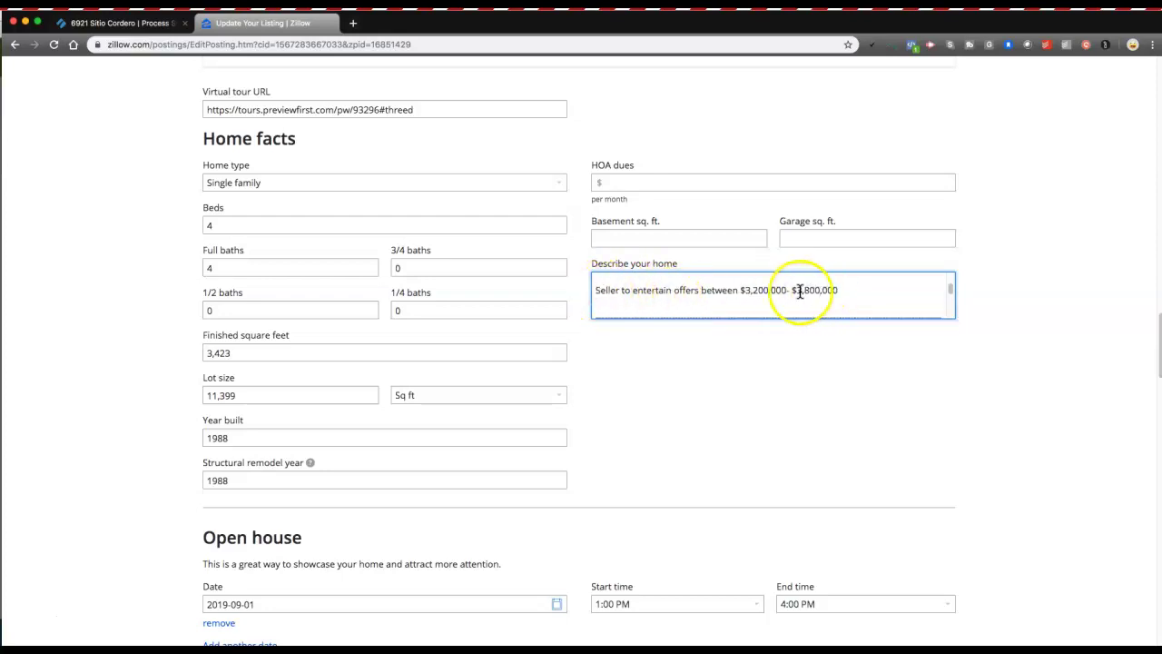
{"action": "left_click_drag", "start_coordinate": [616, 298], "coordinate": [590, 292]}
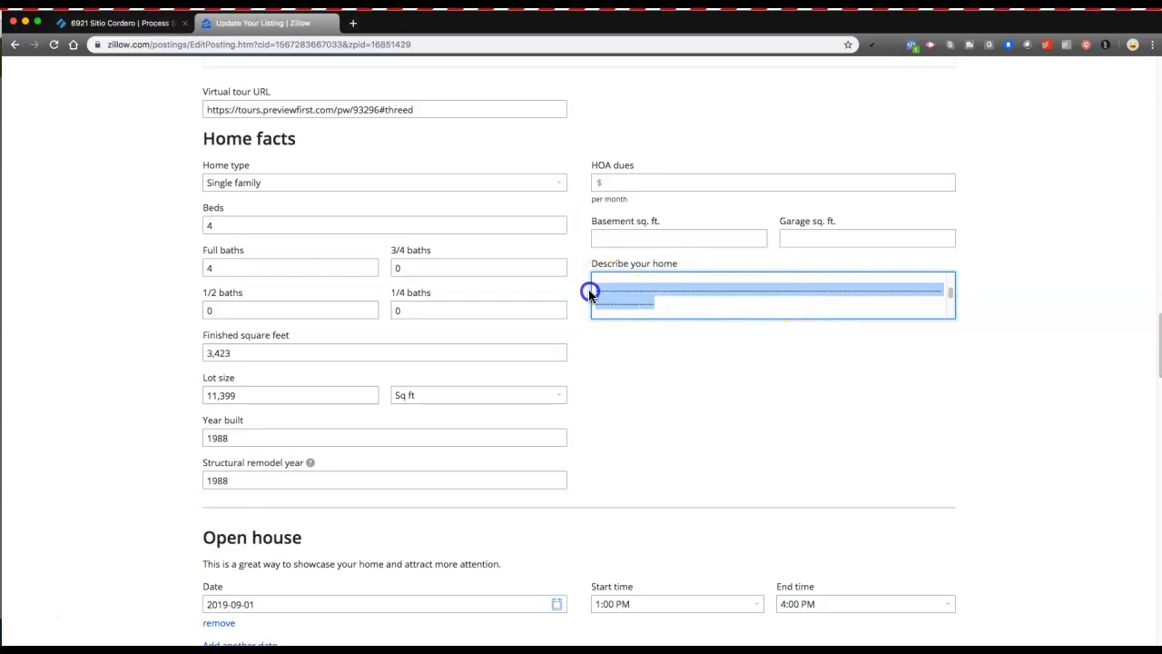
{"action": "left_click", "coordinate": [646, 304]}
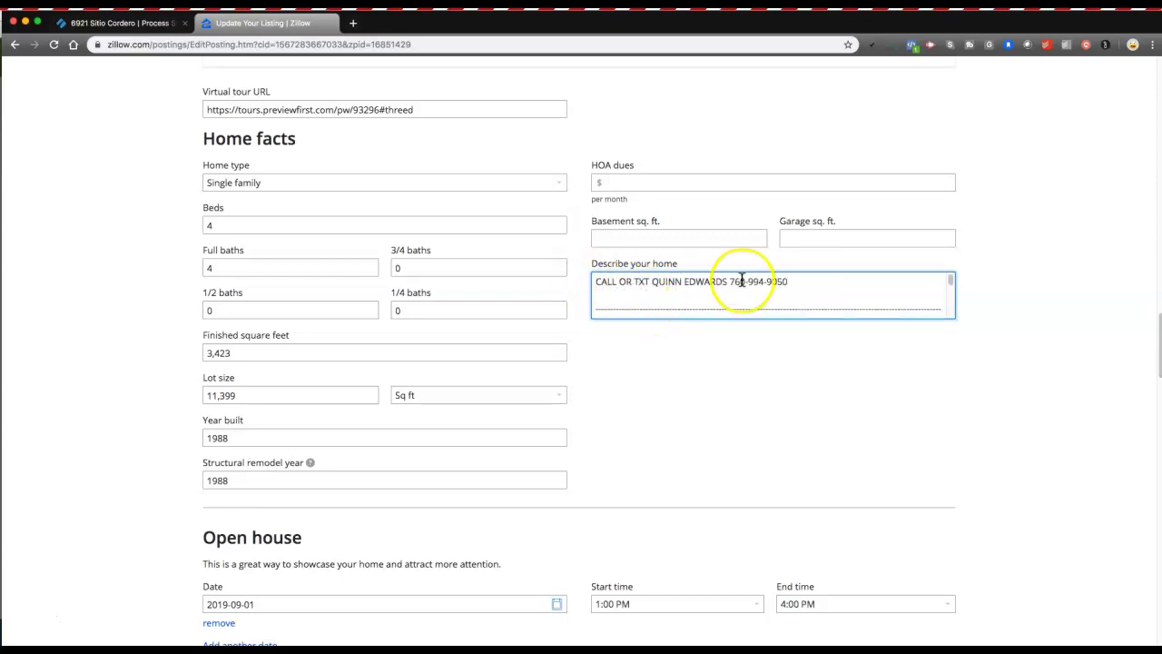
{"action": "scroll", "coordinate": [465, 328], "scroll_direction": "up", "scroll_amount": 10}
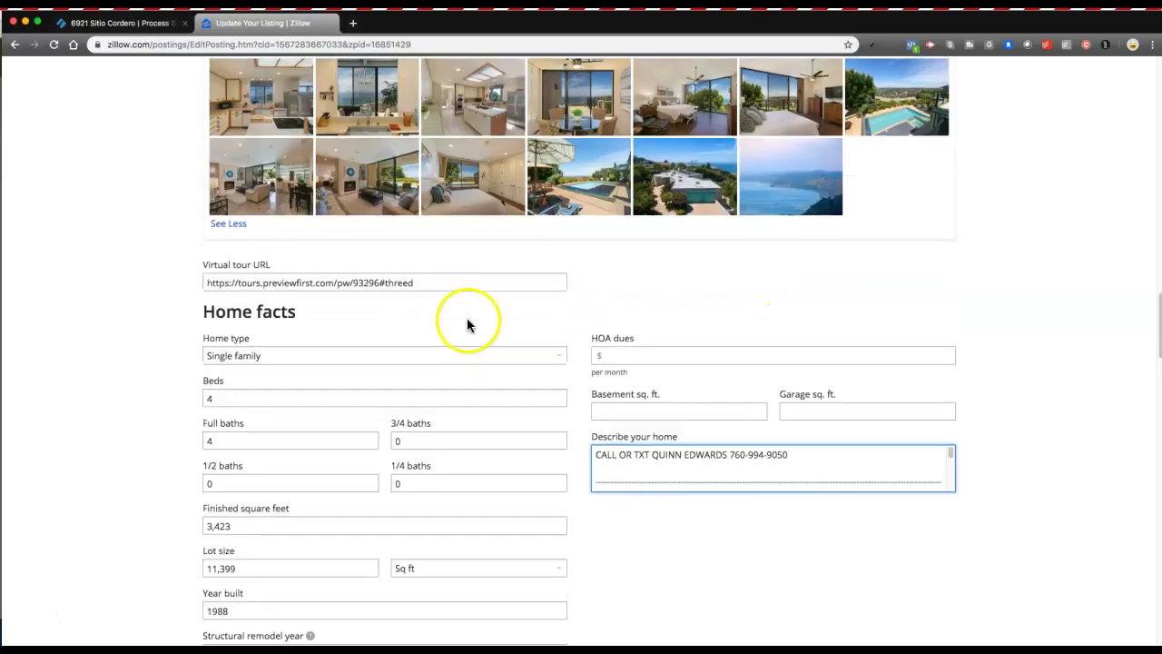
{"action": "scroll", "coordinate": [470, 317], "scroll_direction": "up", "scroll_amount": 8}
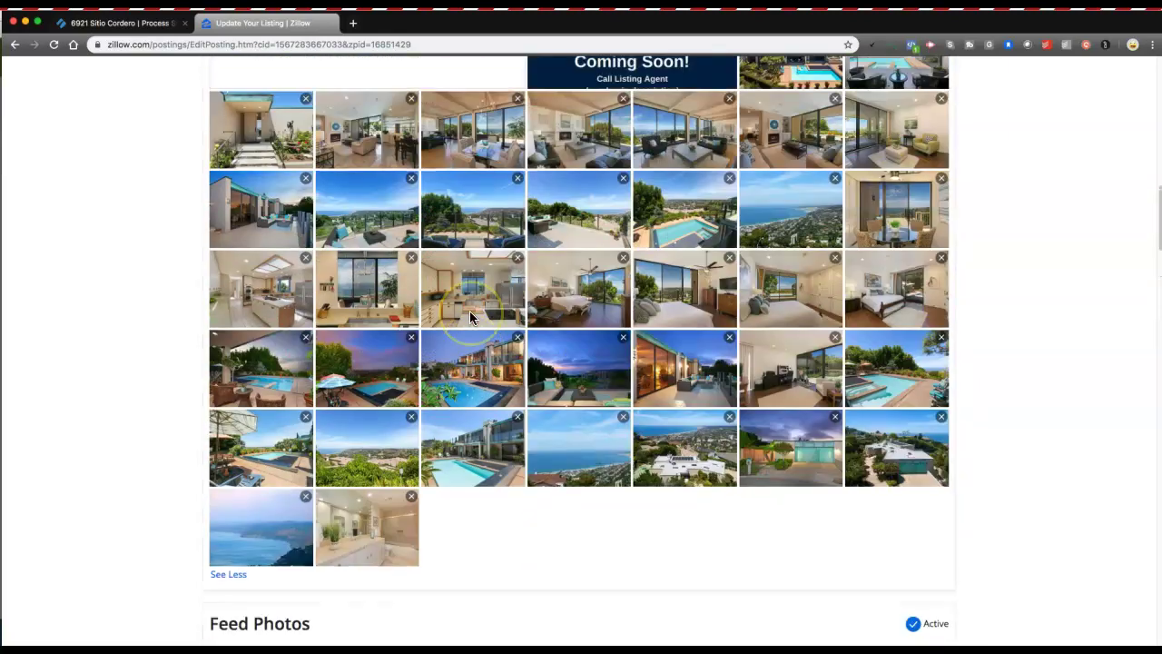
{"action": "scroll", "coordinate": [471, 321], "scroll_direction": "down", "scroll_amount": 5}
{"action": "scroll", "coordinate": [471, 321], "scroll_direction": "up", "scroll_amount": 8}
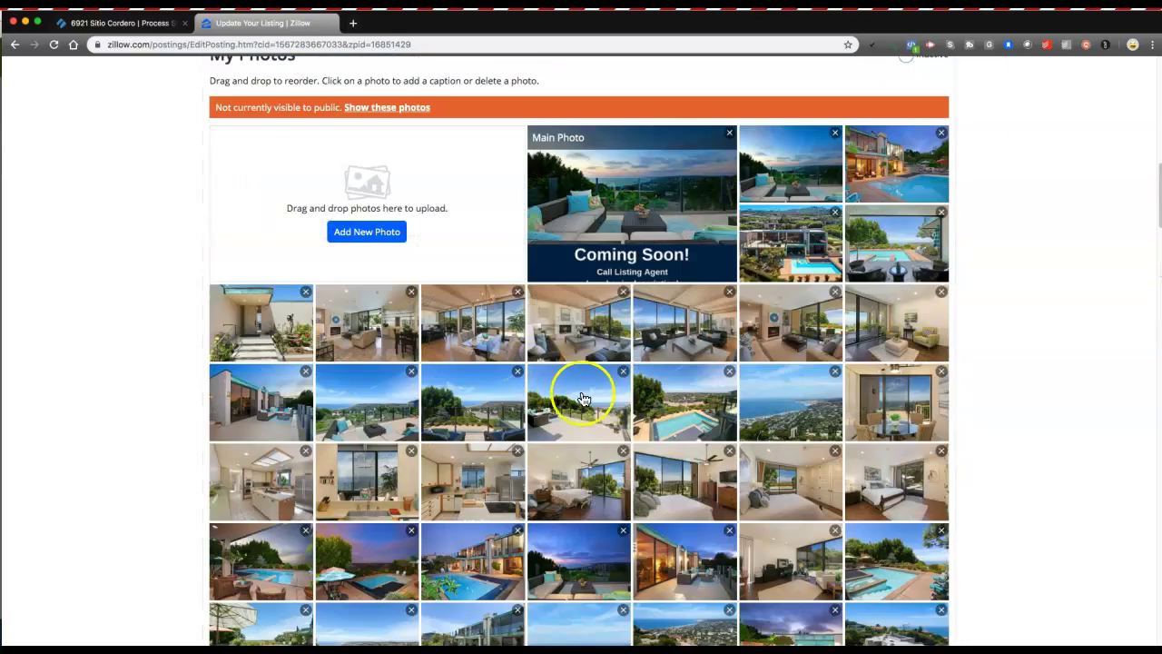
{"action": "scroll", "coordinate": [657, 318], "scroll_direction": "down", "scroll_amount": 7}
{"action": "scroll", "coordinate": [657, 318], "scroll_direction": "down", "scroll_amount": 10}
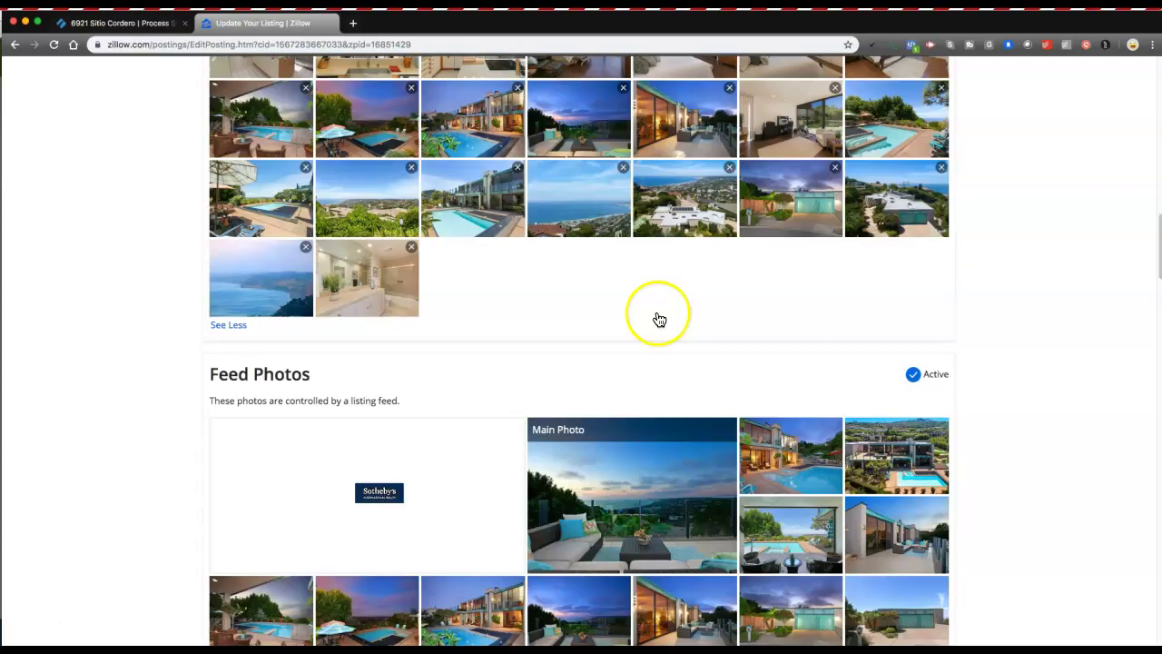
{"action": "scroll", "coordinate": [656, 317], "scroll_direction": "down", "scroll_amount": 4}
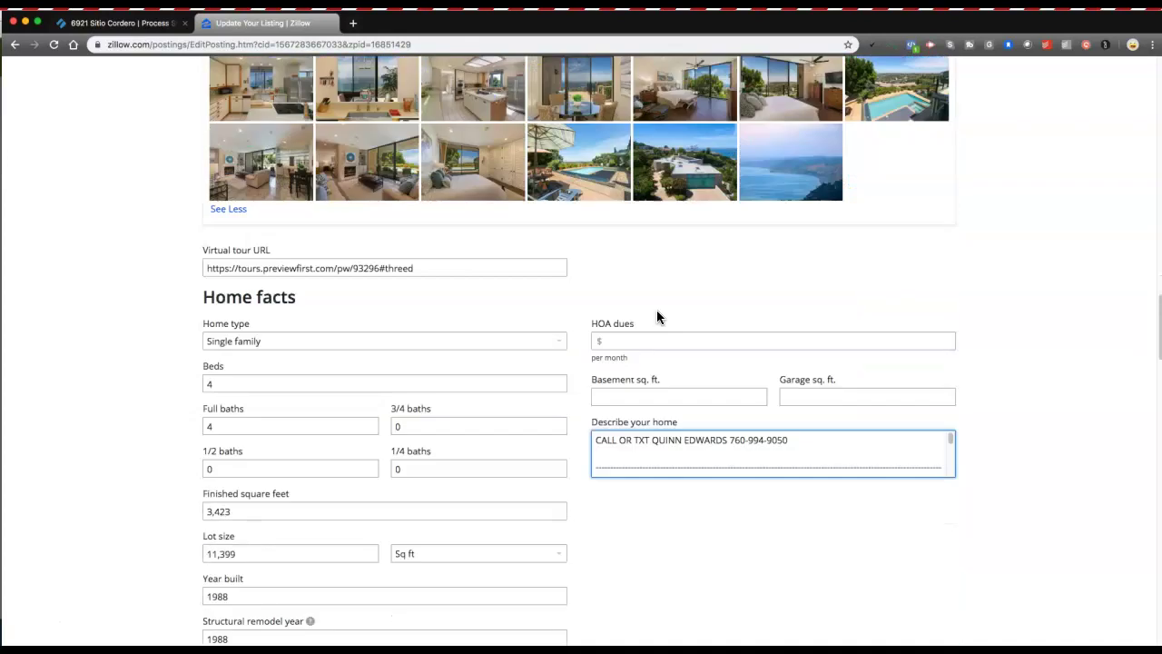
{"action": "scroll", "coordinate": [615, 324], "scroll_direction": "down", "scroll_amount": 8}
{"action": "scroll", "coordinate": [497, 312], "scroll_direction": "down", "scroll_amount": 1}
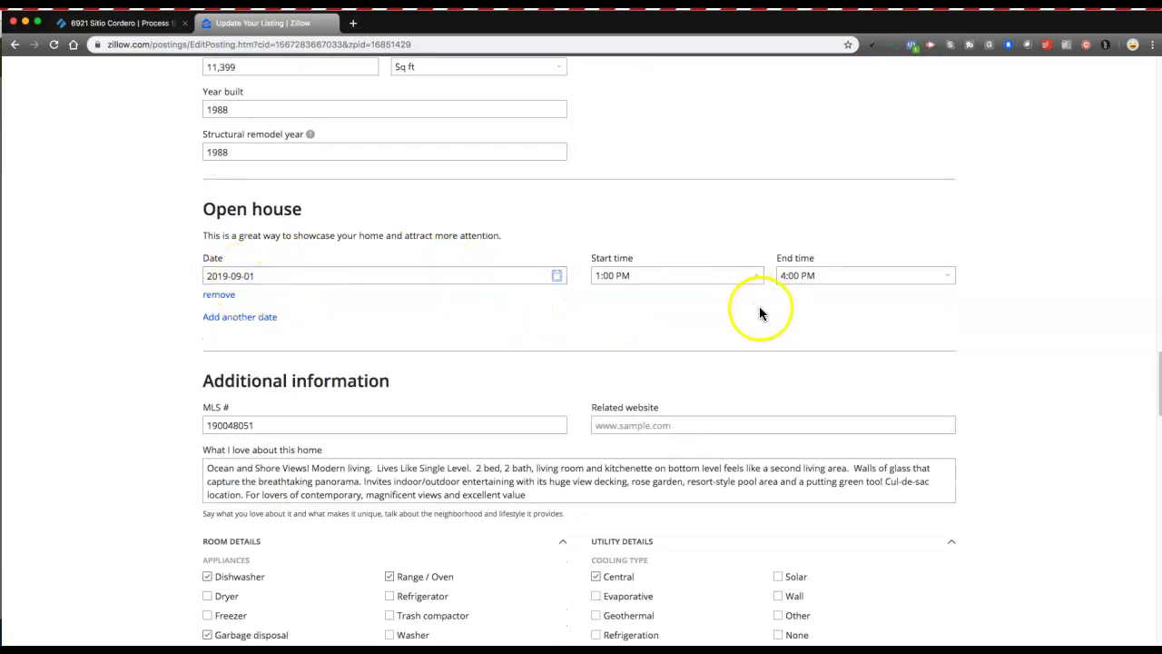
{"action": "scroll", "coordinate": [757, 309], "scroll_direction": "down", "scroll_amount": 6}
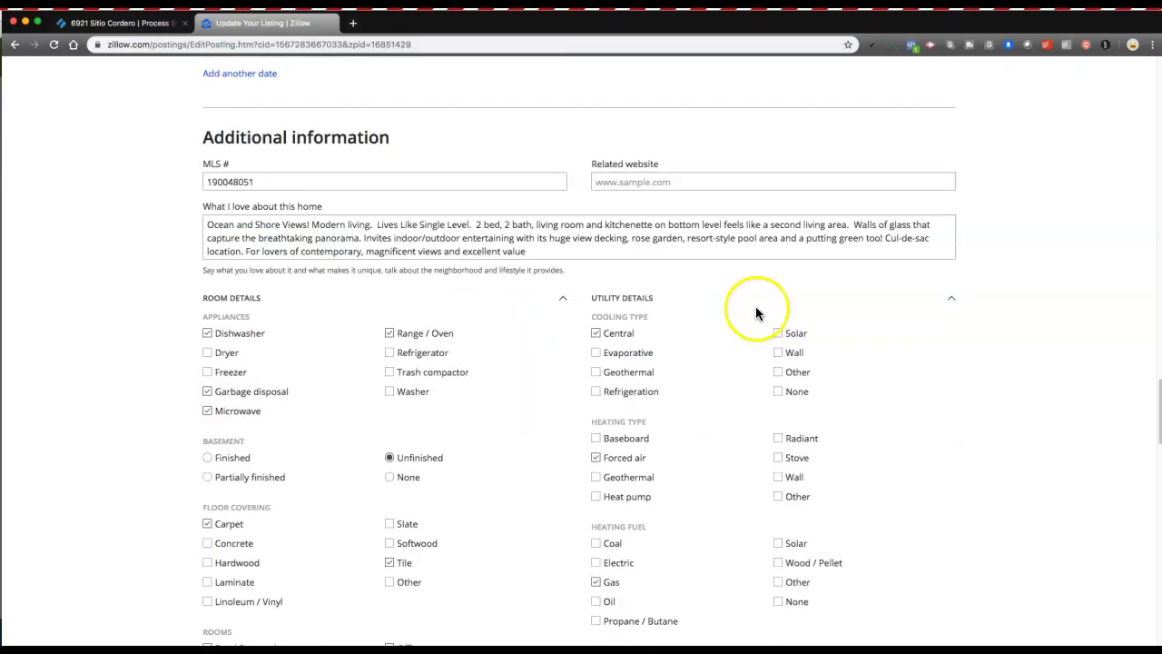
{"action": "scroll", "coordinate": [754, 305], "scroll_direction": "down", "scroll_amount": 15}
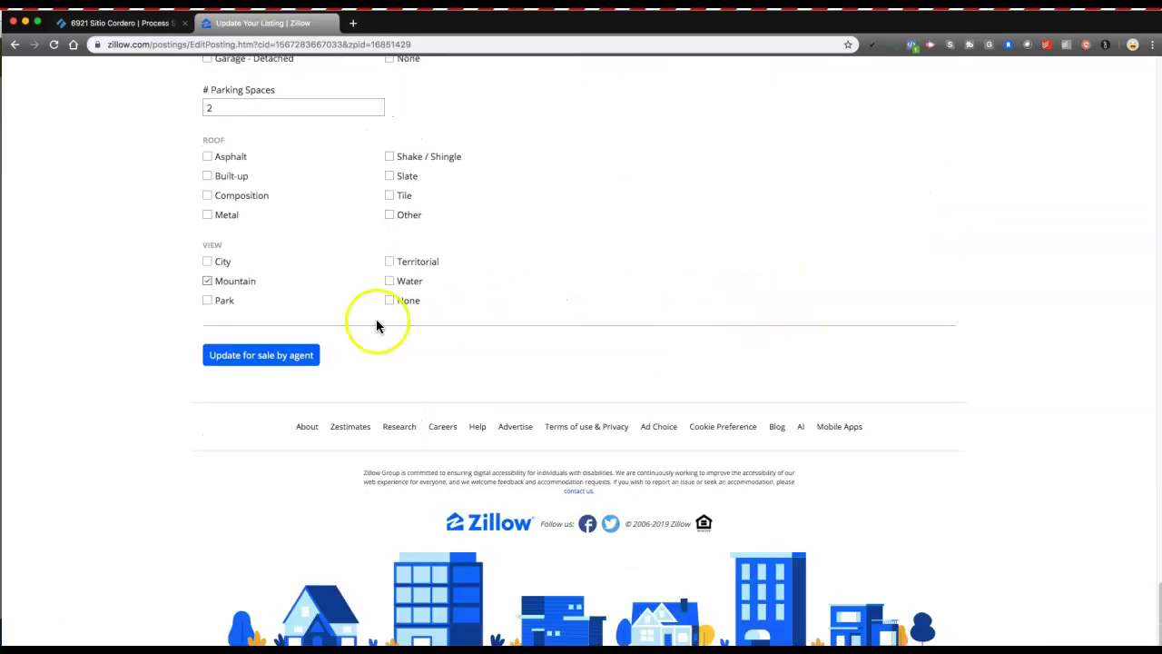
Save the listing update and open the listing's Public View.
{"action": "left_click", "coordinate": [307, 358]}
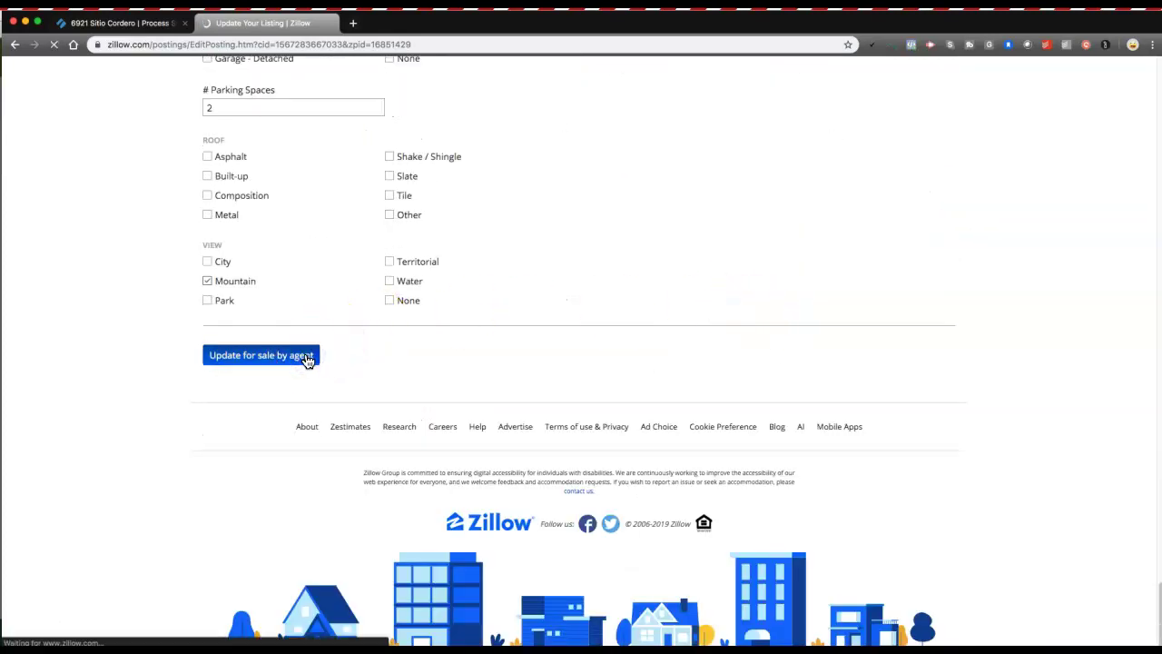
{"action": "left_click", "coordinate": [310, 358]}
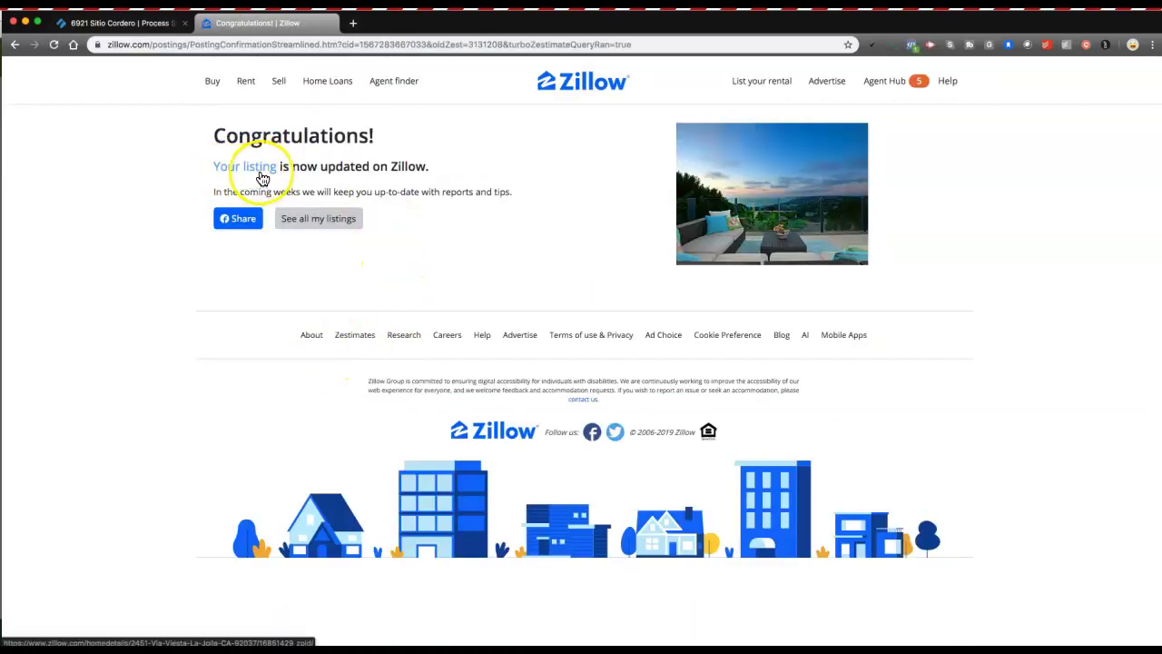
{"action": "left_click", "coordinate": [260, 168]}
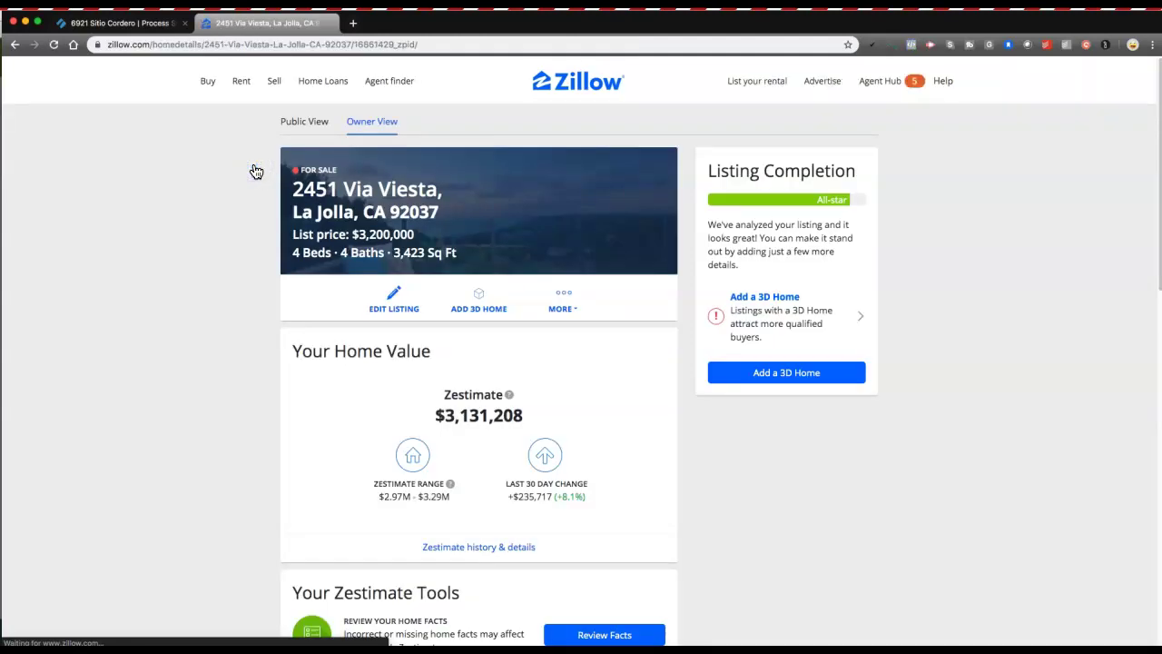
{"action": "left_click", "coordinate": [305, 122]}
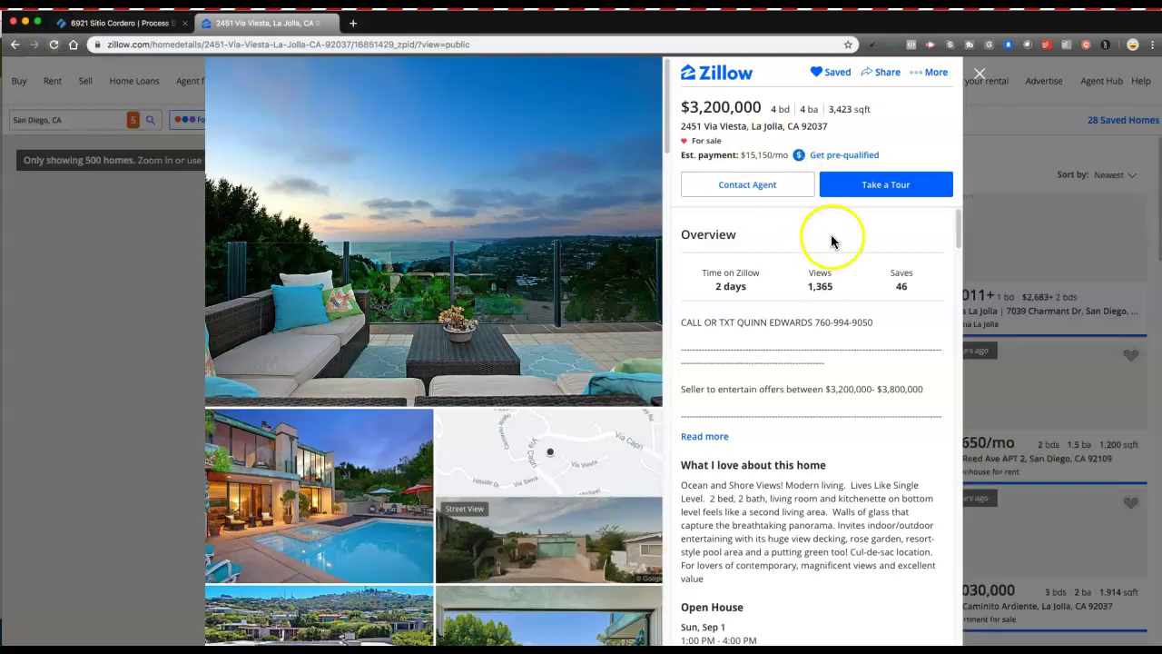
Verify the public listing shows the call-or-text header, offer range line and full description.
{"action": "left_click", "coordinate": [51, 48]}
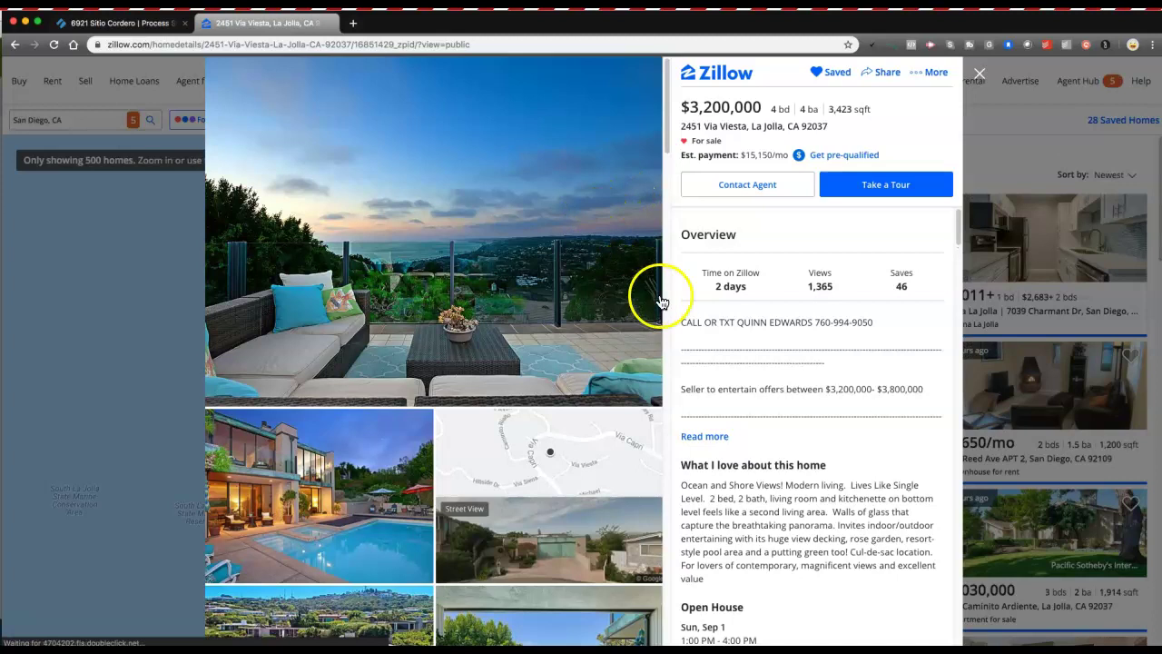
{"action": "left_click_drag", "start_coordinate": [688, 323], "coordinate": [826, 323]}
{"action": "left_click", "coordinate": [862, 323]}
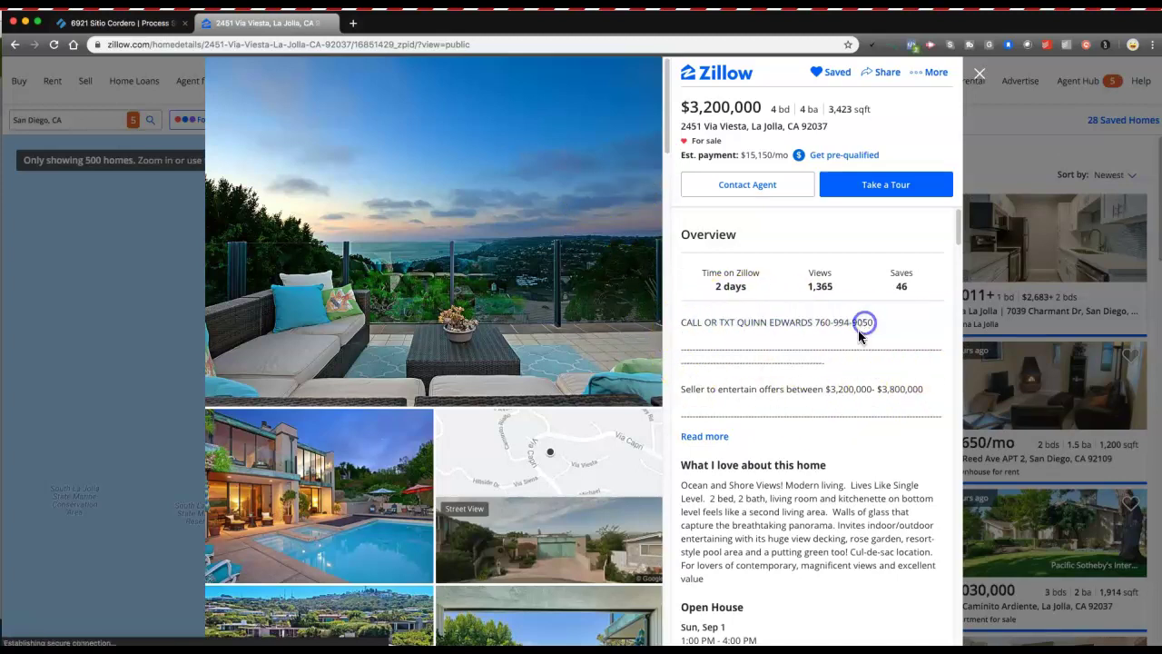
{"action": "left_click_drag", "start_coordinate": [726, 389], "coordinate": [899, 390]}
{"action": "left_click", "coordinate": [899, 391]}
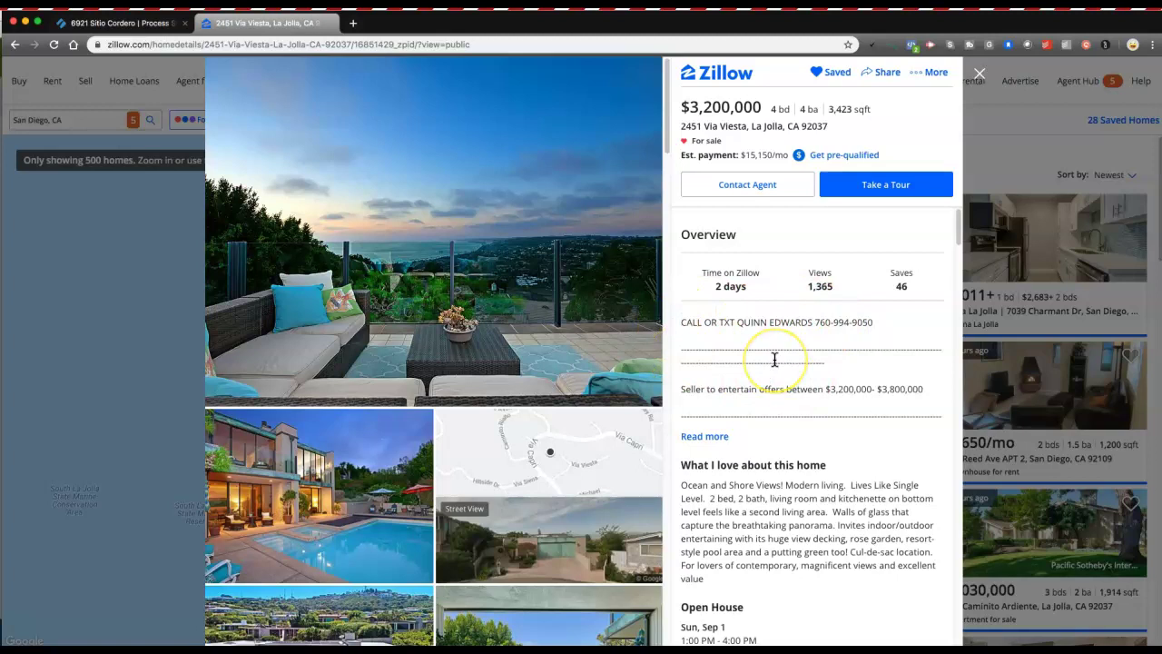
{"action": "left_click", "coordinate": [730, 357]}
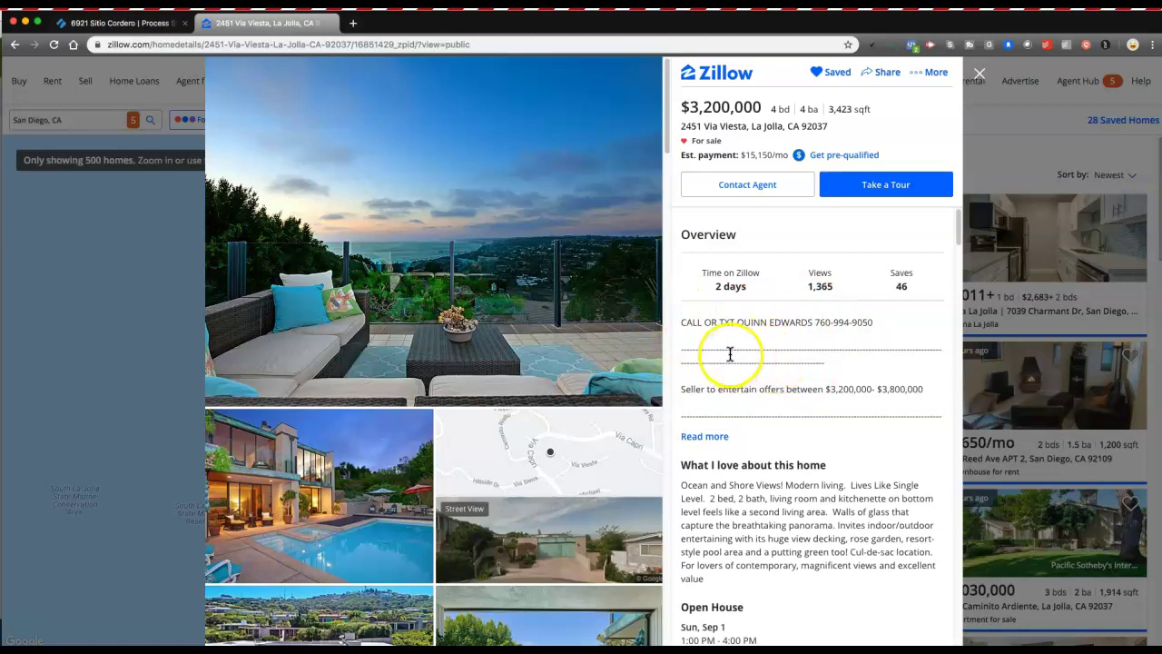
{"action": "left_click", "coordinate": [702, 438]}
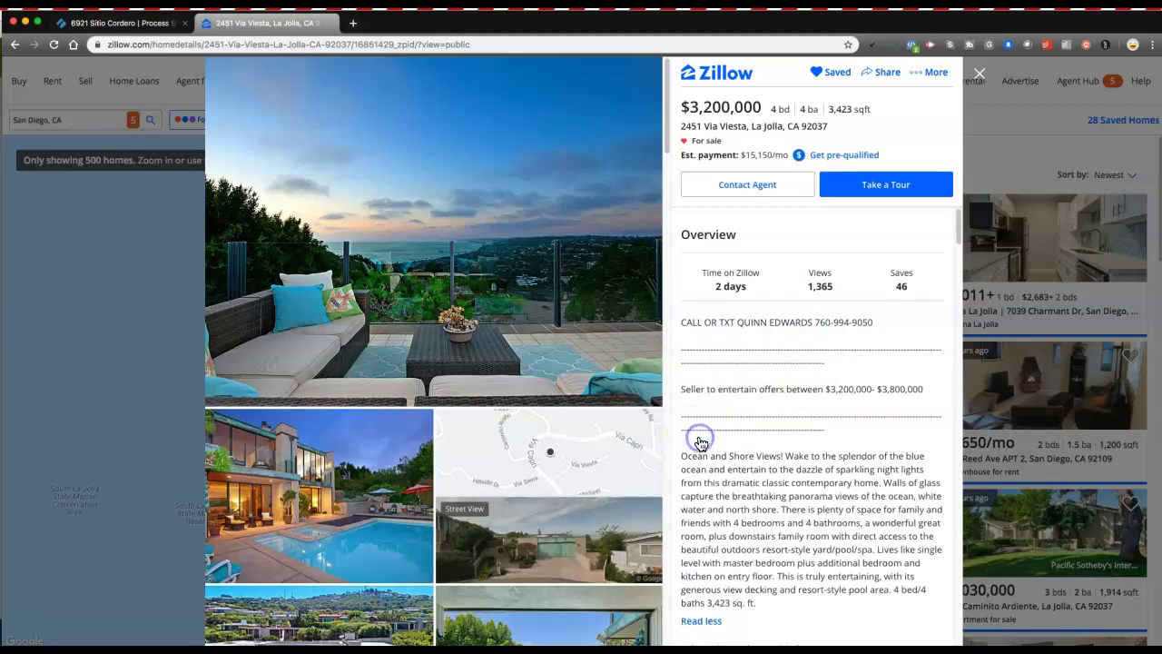
{"action": "scroll", "coordinate": [721, 423], "scroll_direction": "down", "scroll_amount": 2}
{"action": "scroll", "coordinate": [723, 420], "scroll_direction": "up", "scroll_amount": 2}
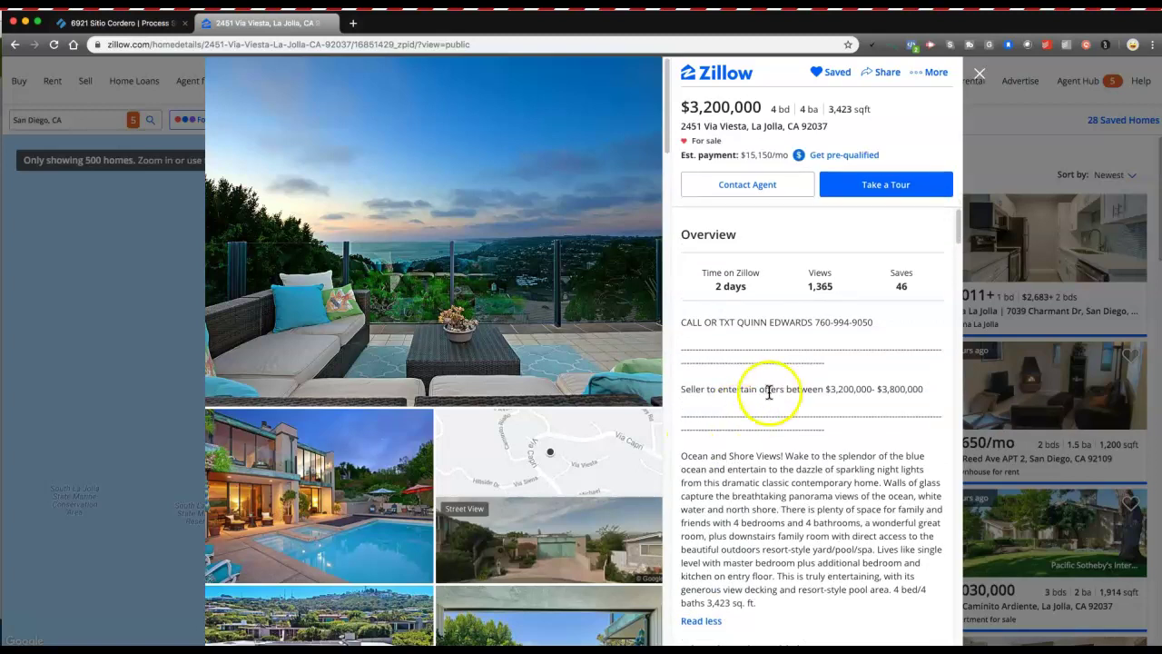
{"action": "left_click", "coordinate": [875, 325]}
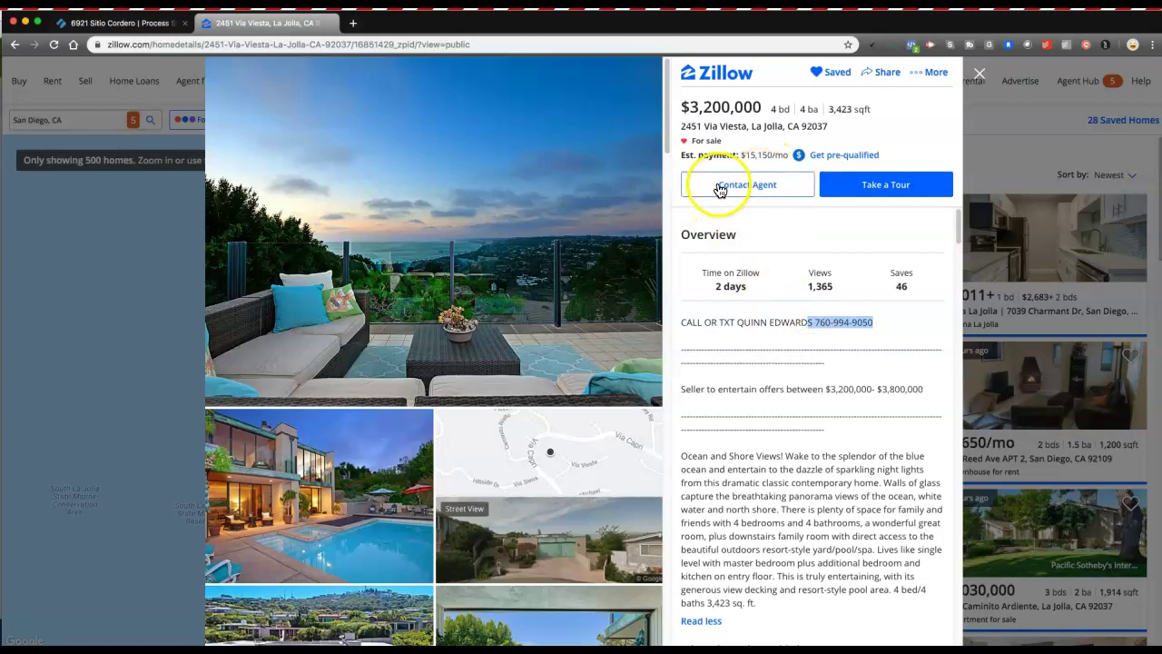
{"action": "left_click", "coordinate": [819, 325]}
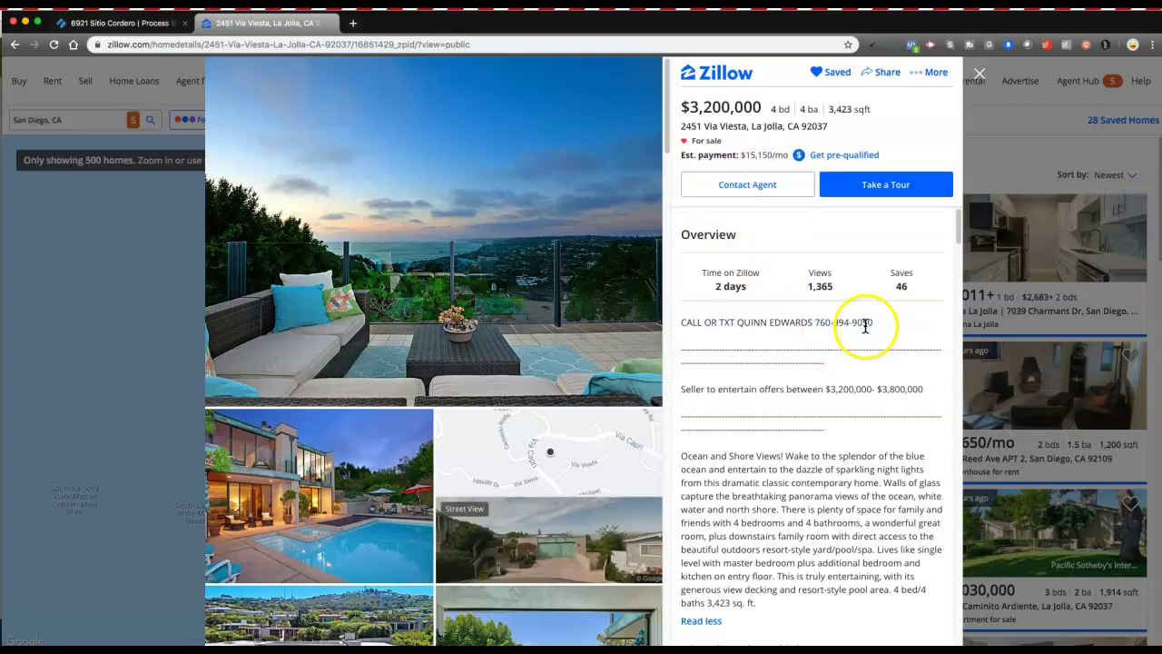
{"action": "left_click", "coordinate": [152, 25]}
Tick the re-add header and message-the-team subtasks.
{"action": "left_click", "coordinate": [445, 267]}
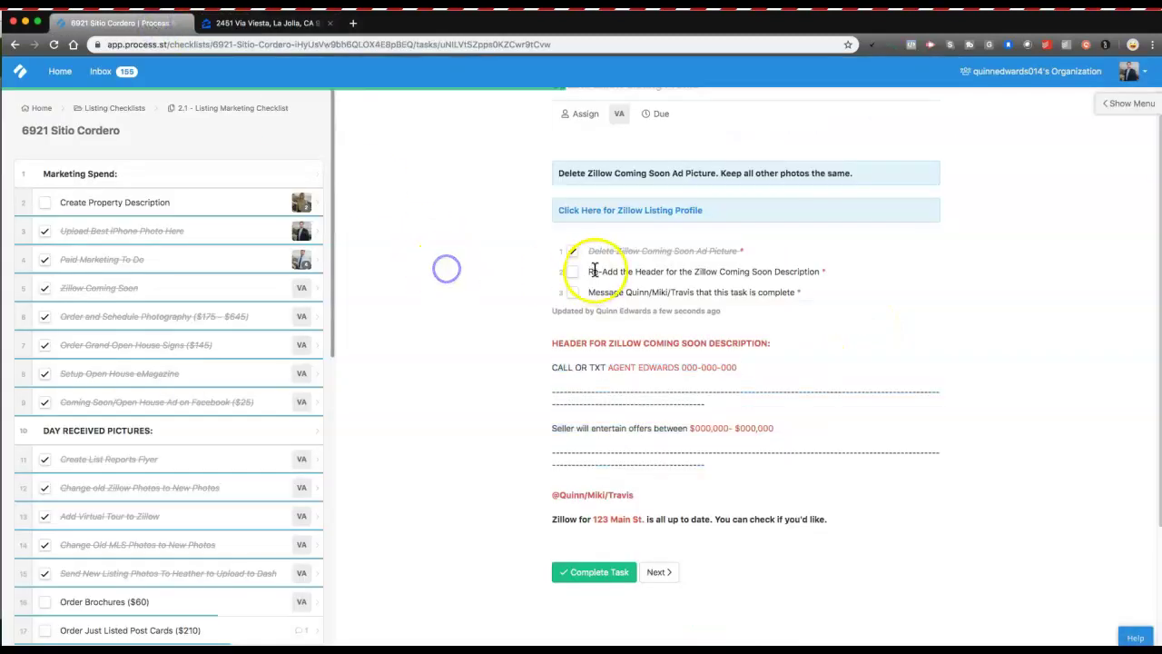
{"action": "left_click", "coordinate": [572, 272]}
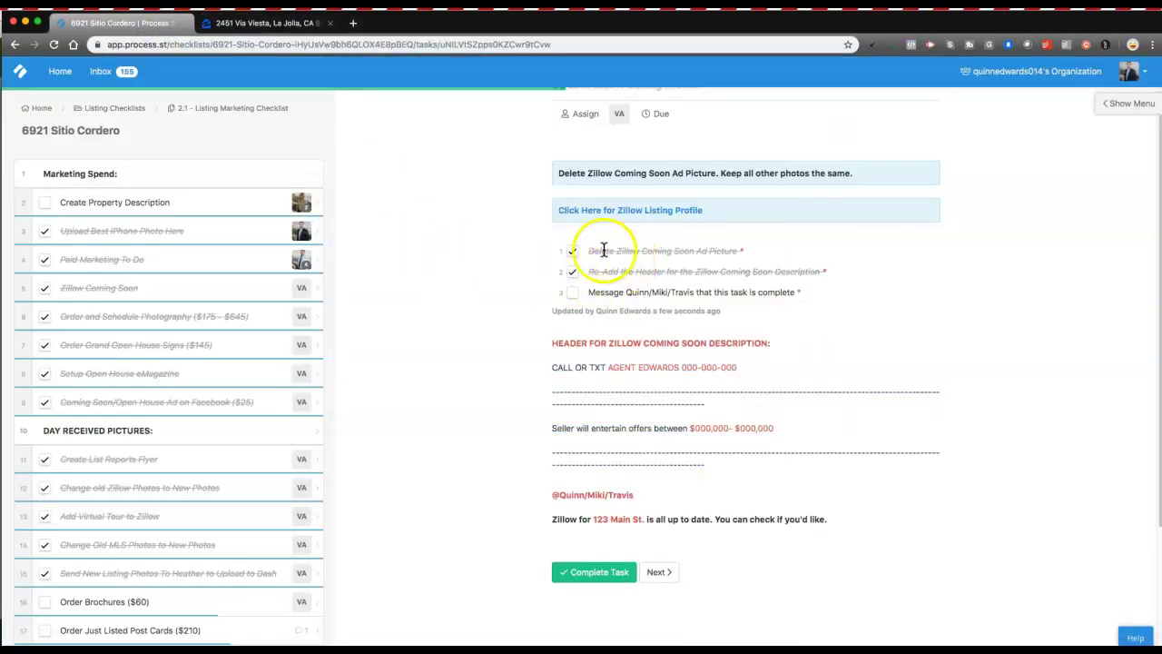
{"action": "left_click", "coordinate": [570, 295]}
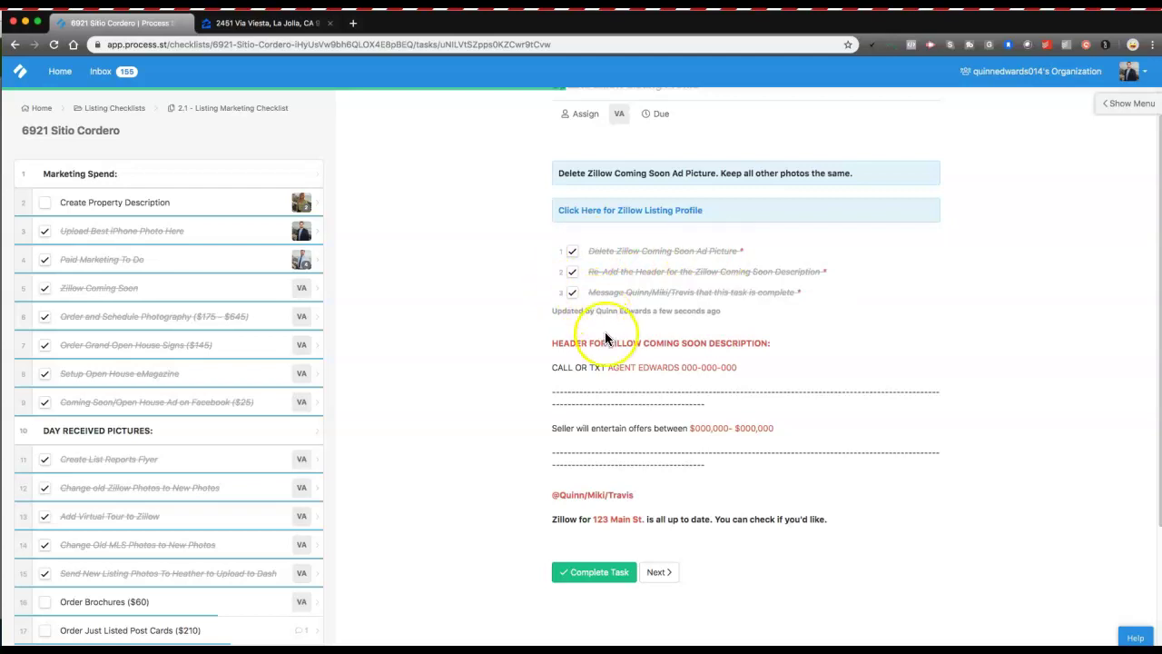
Write a comment mentioning two teammates with the update message and the property name.
{"action": "scroll", "coordinate": [606, 338], "scroll_direction": "down", "scroll_amount": 4}
{"action": "left_click", "coordinate": [621, 579]}
{"action": "type", "text": "@"}
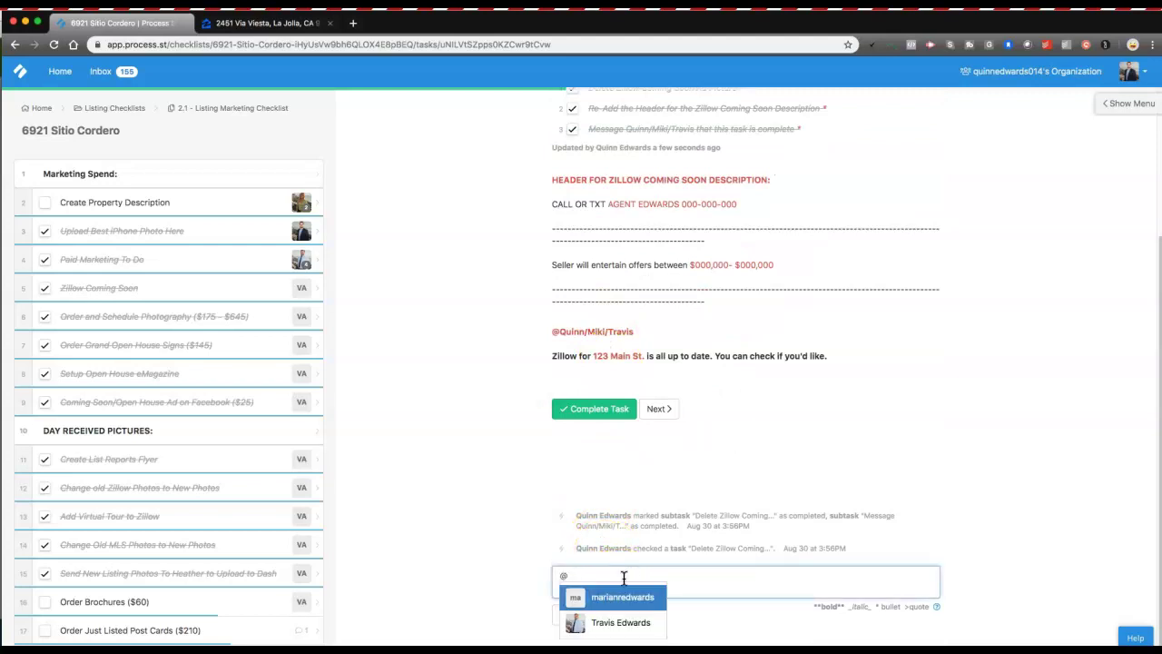
{"action": "type", "text": "T"}
{"action": "key", "text": "Return"}
{"action": "type", "text": "@"}
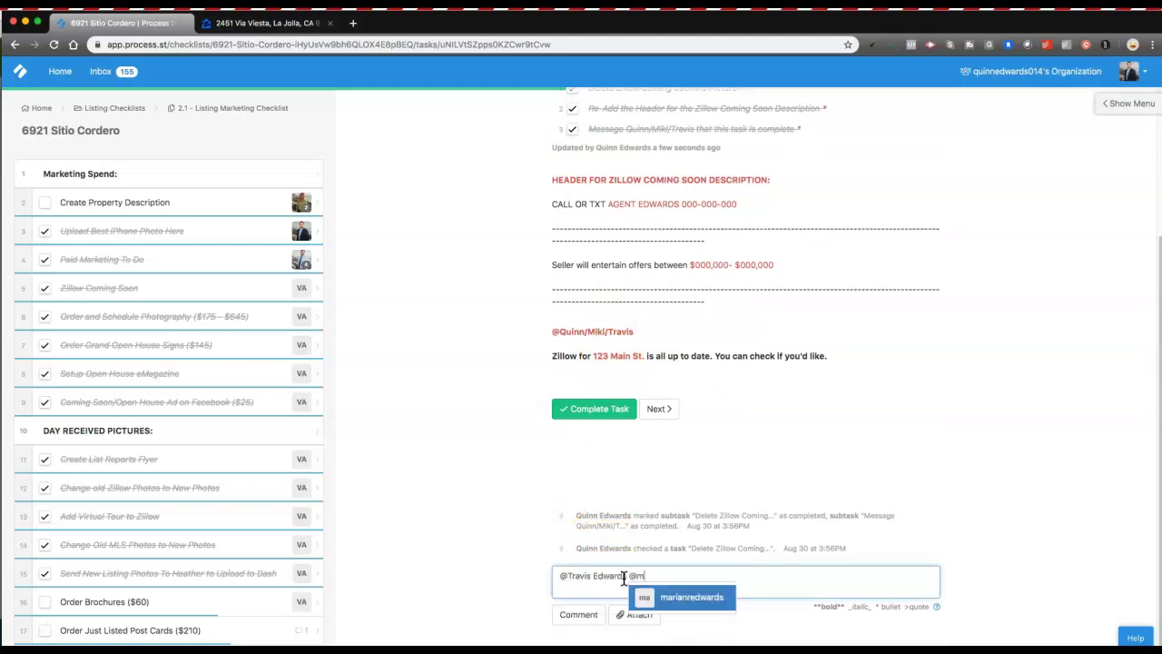
{"action": "type", "text": "m"}
{"action": "key", "text": "Return"}
{"action": "left_click_drag", "start_coordinate": [551, 355], "coordinate": [836, 355]}
{"action": "key", "text": "super+c"}
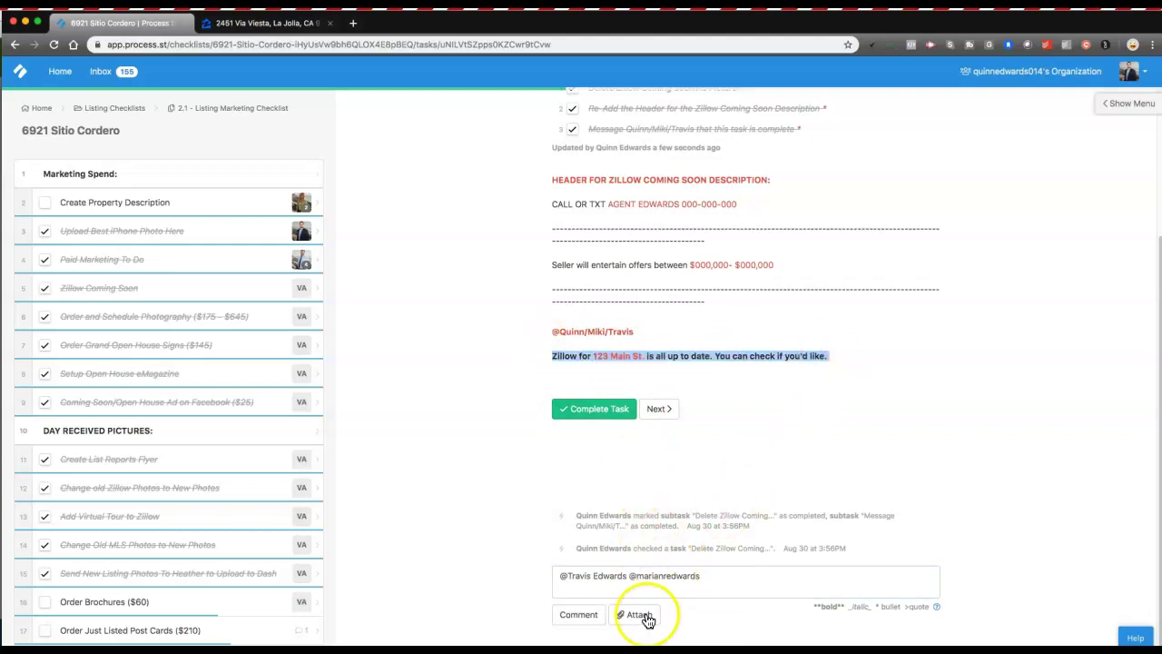
{"action": "left_click", "coordinate": [597, 592]}
{"action": "key", "text": "super+v"}
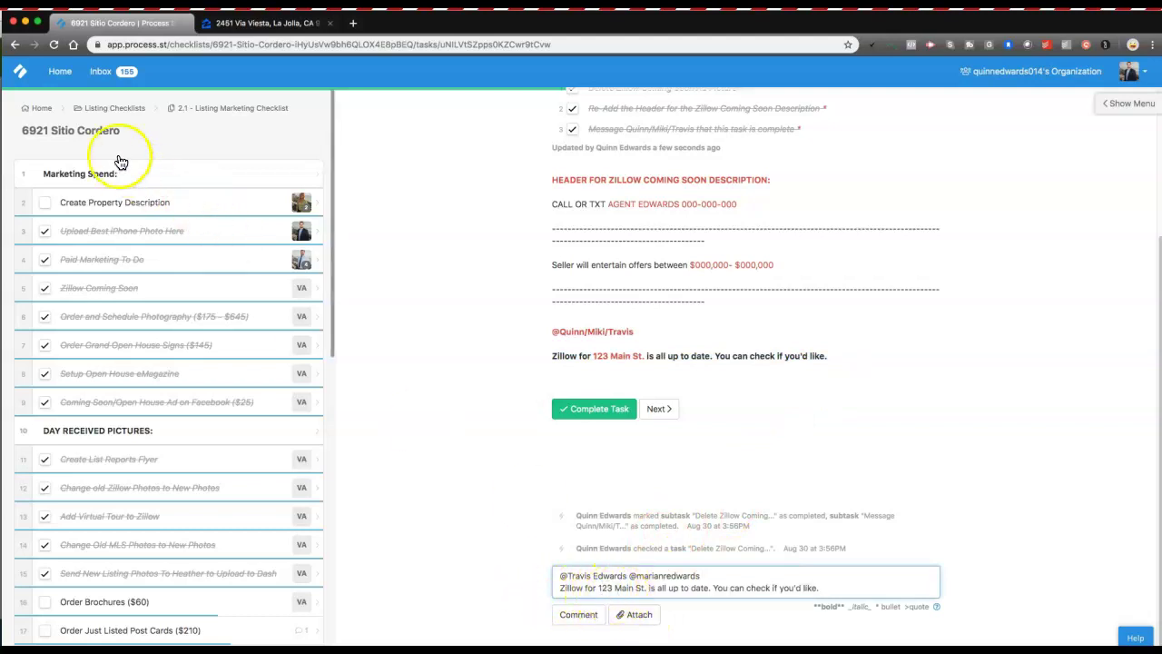
{"action": "left_click", "coordinate": [100, 130]}
{"action": "key", "text": "super+c"}
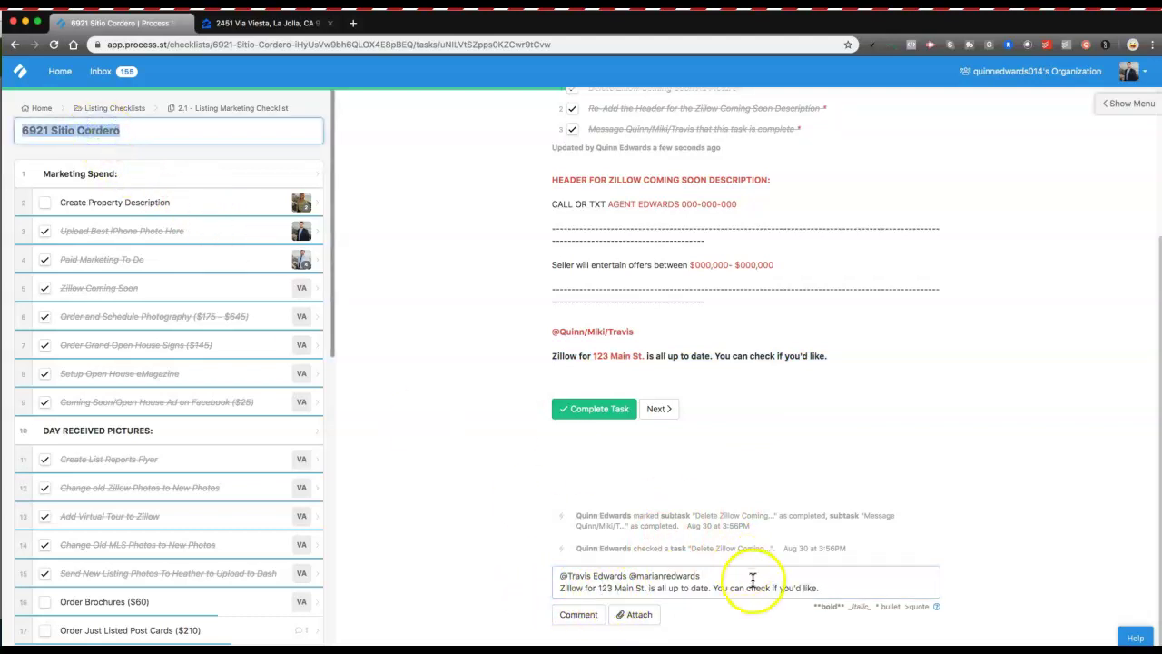
{"action": "left_click", "coordinate": [615, 584]}
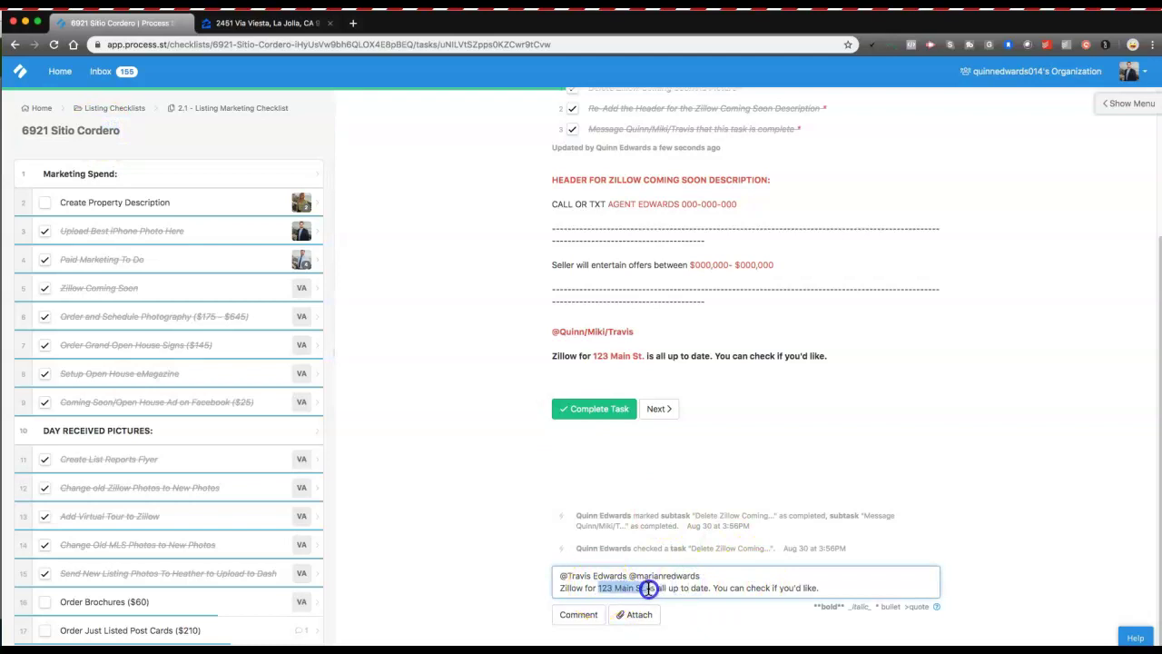
{"action": "key", "text": "super+v"}
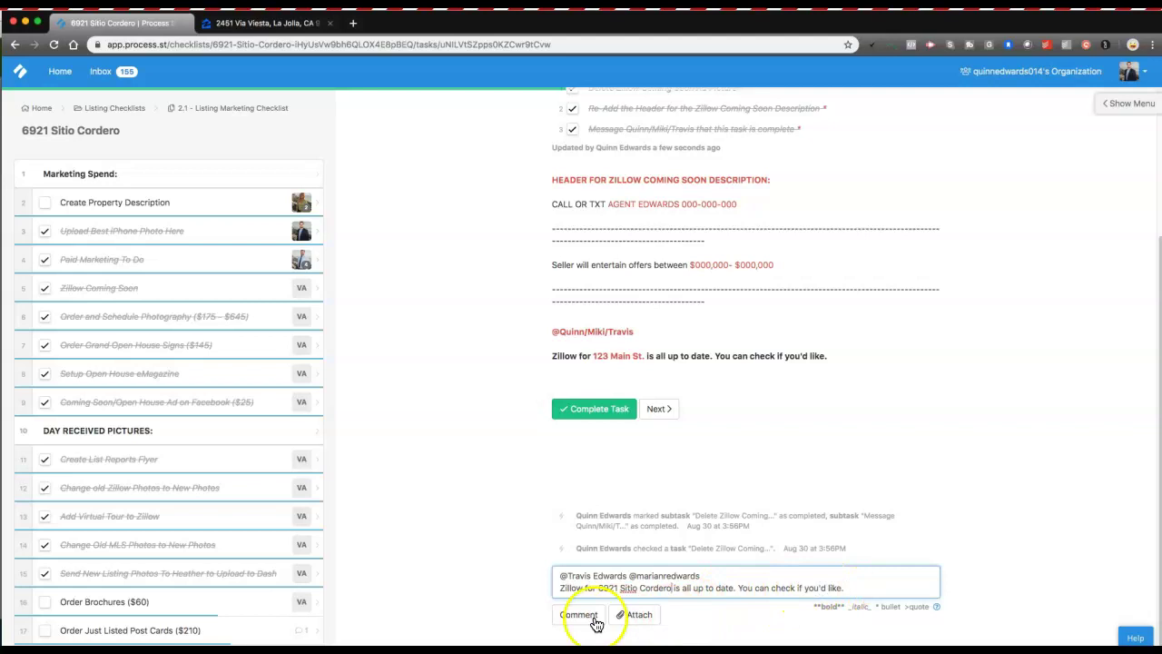
Mark the Update Zillow Listing Profile task complete.
{"action": "scroll", "coordinate": [462, 442], "scroll_direction": "up", "scroll_amount": 5}
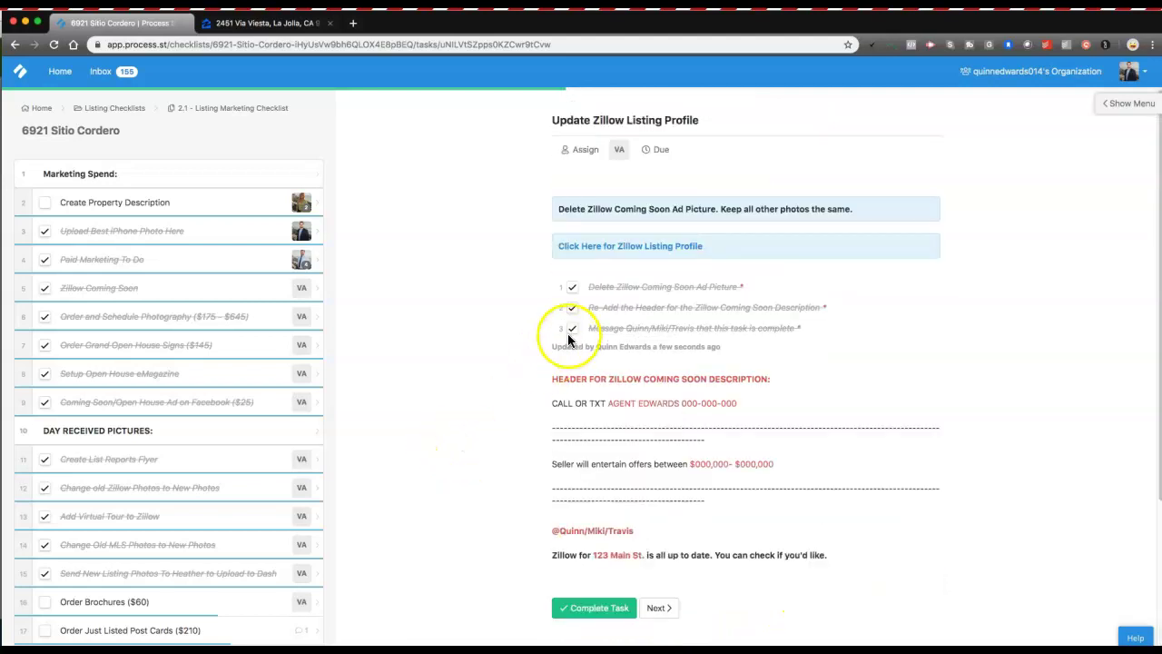
{"action": "scroll", "coordinate": [197, 353], "scroll_direction": "down", "scroll_amount": 3}
{"action": "scroll", "coordinate": [197, 354], "scroll_direction": "down", "scroll_amount": 2}
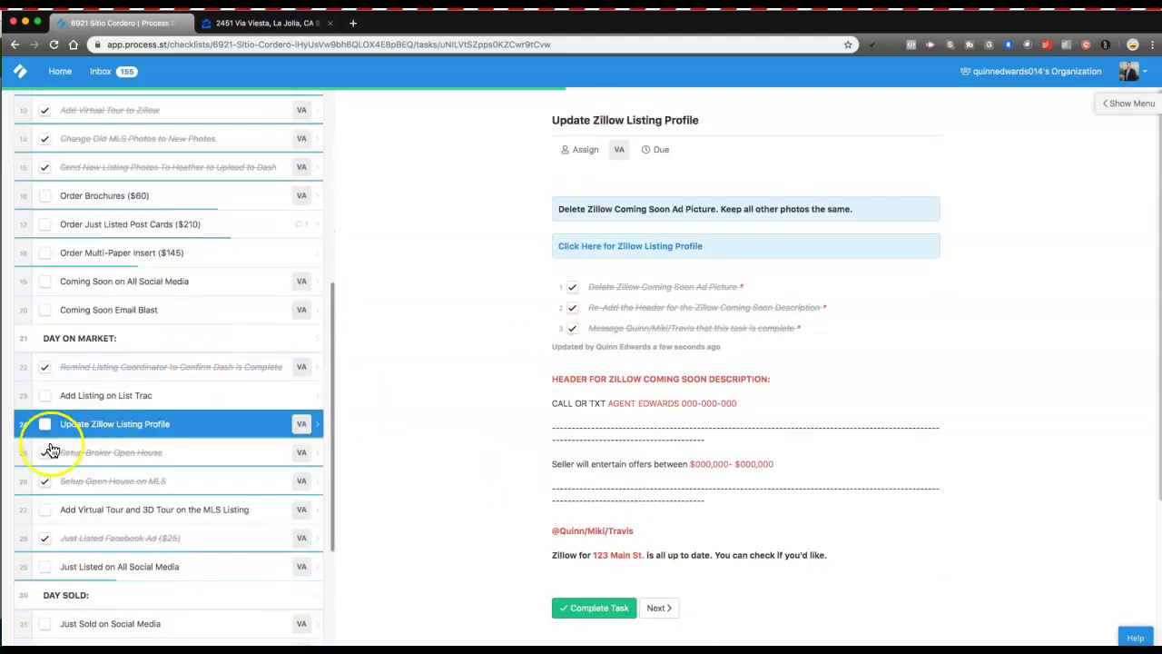
{"action": "left_click", "coordinate": [45, 423]}
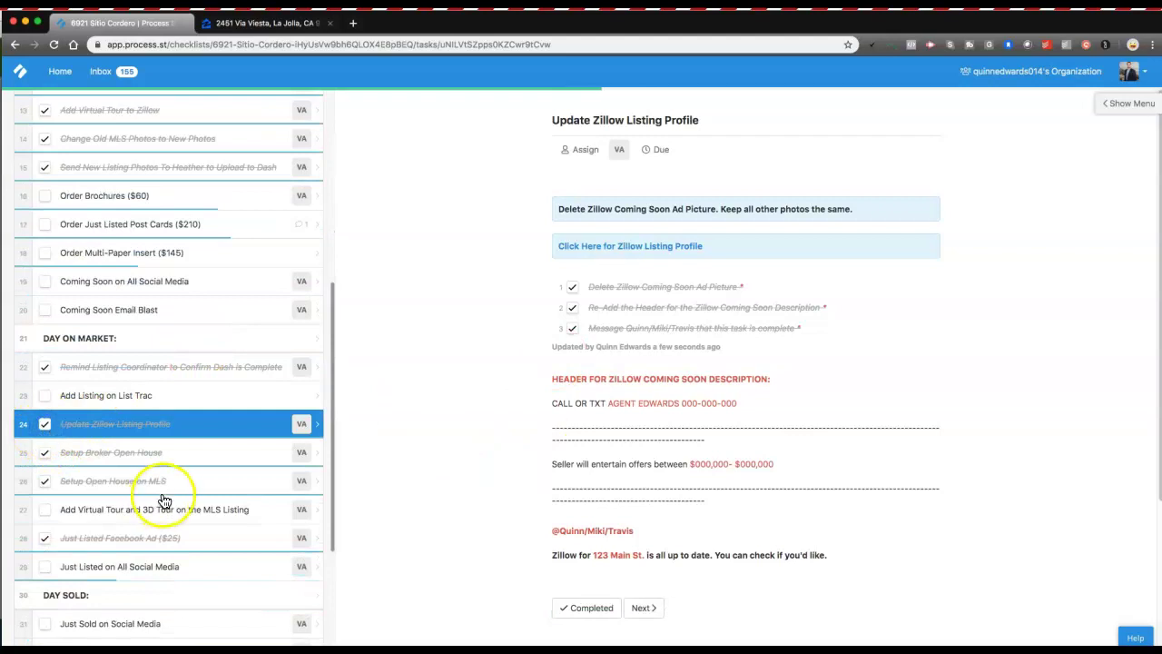